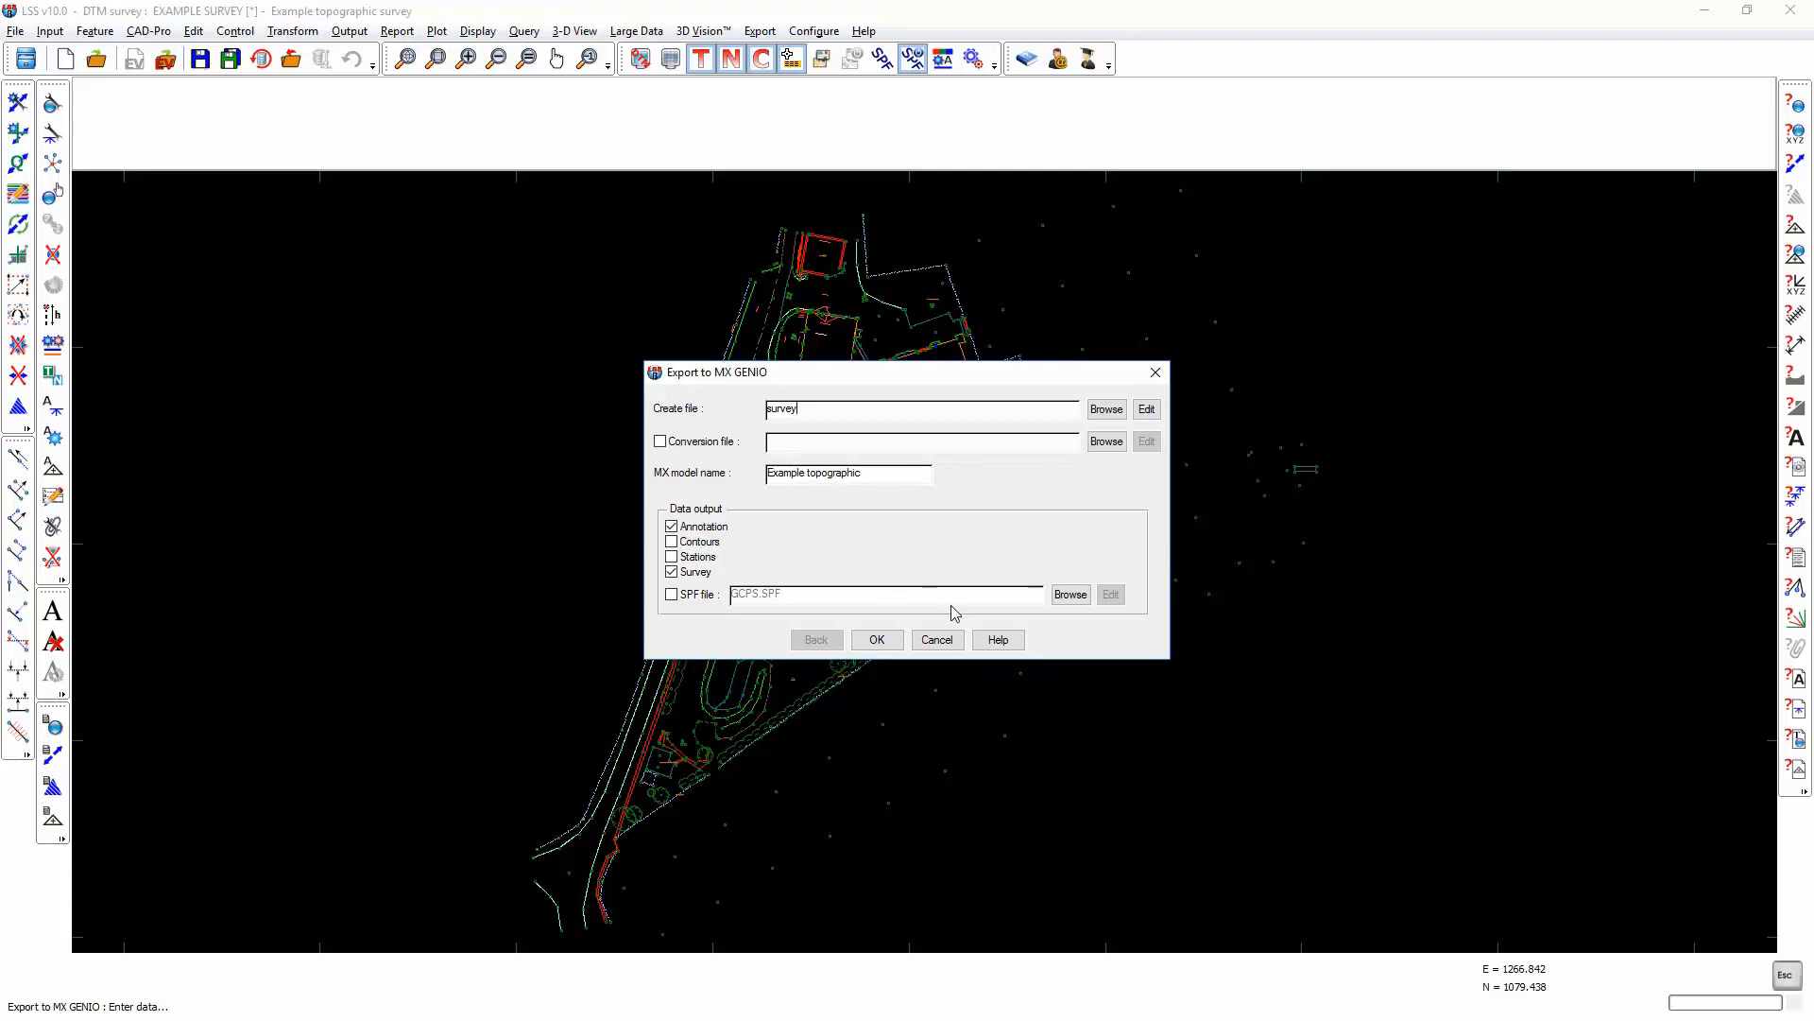
# Read the MX GENIO export help on the conversion file format, including feature code mapping, NULL levels and EXCLUDE entries
pyautogui.click(1004, 641)
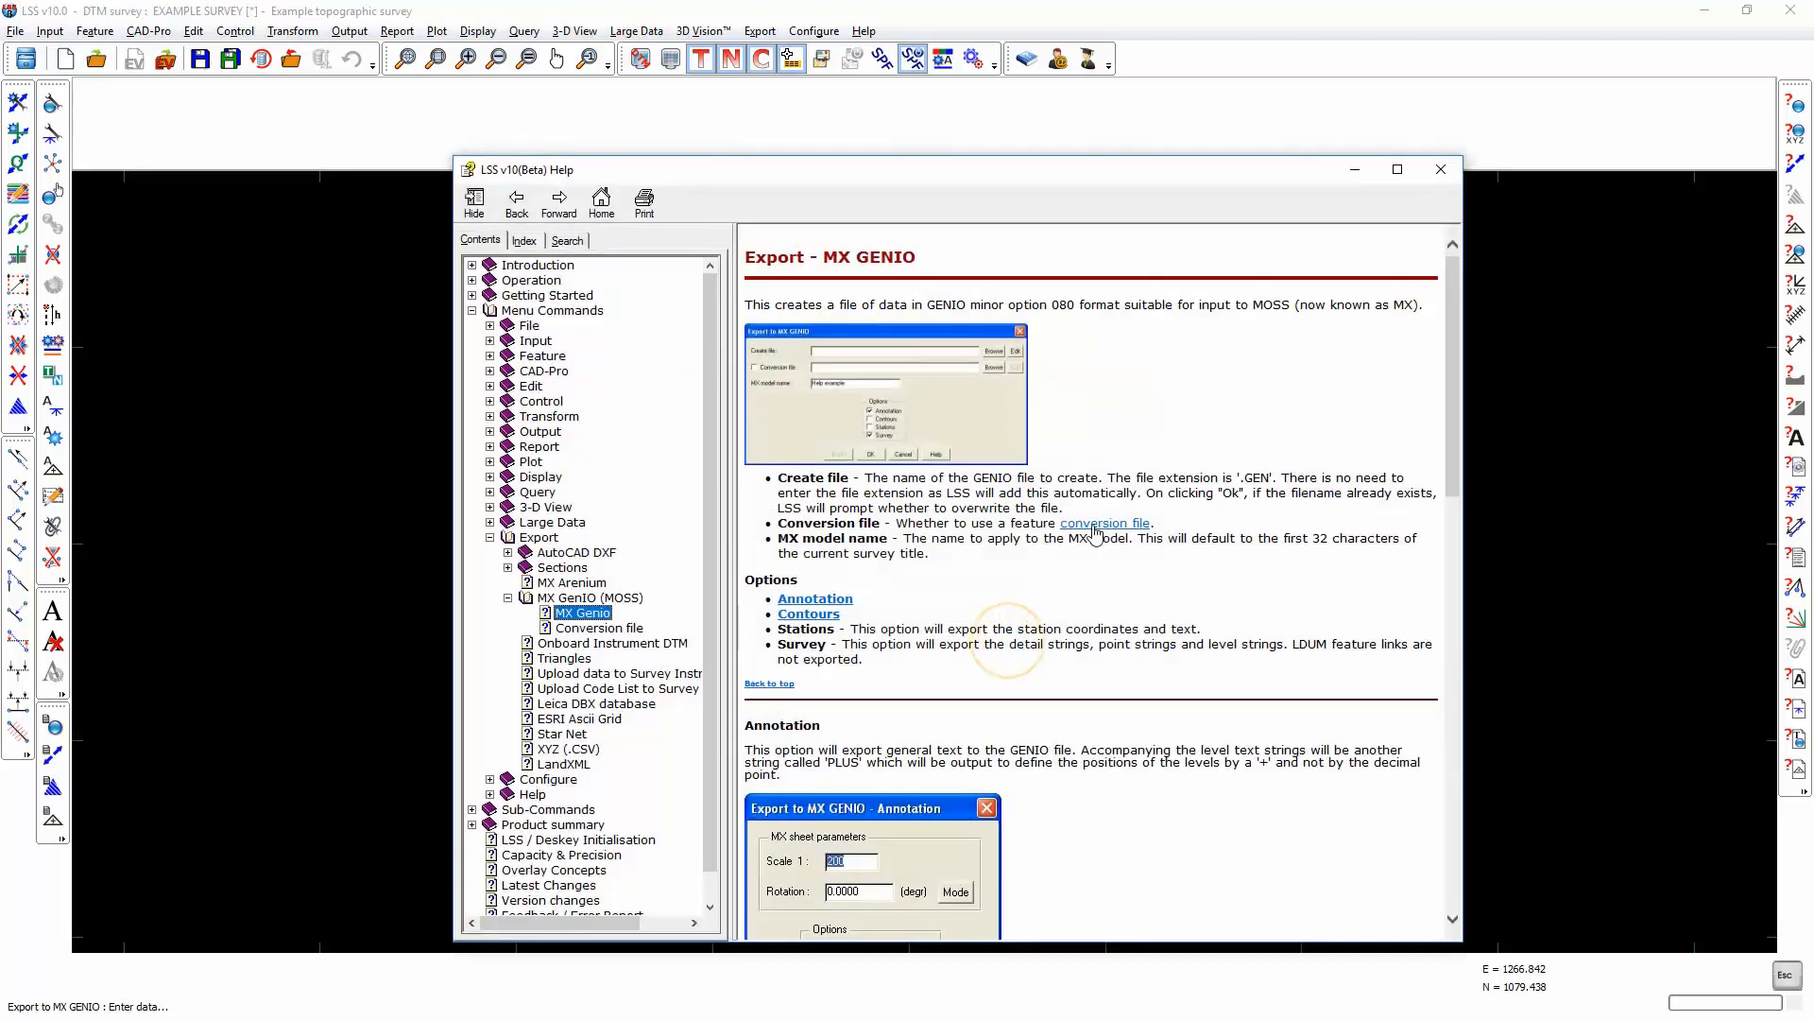
pyautogui.click(1096, 531)
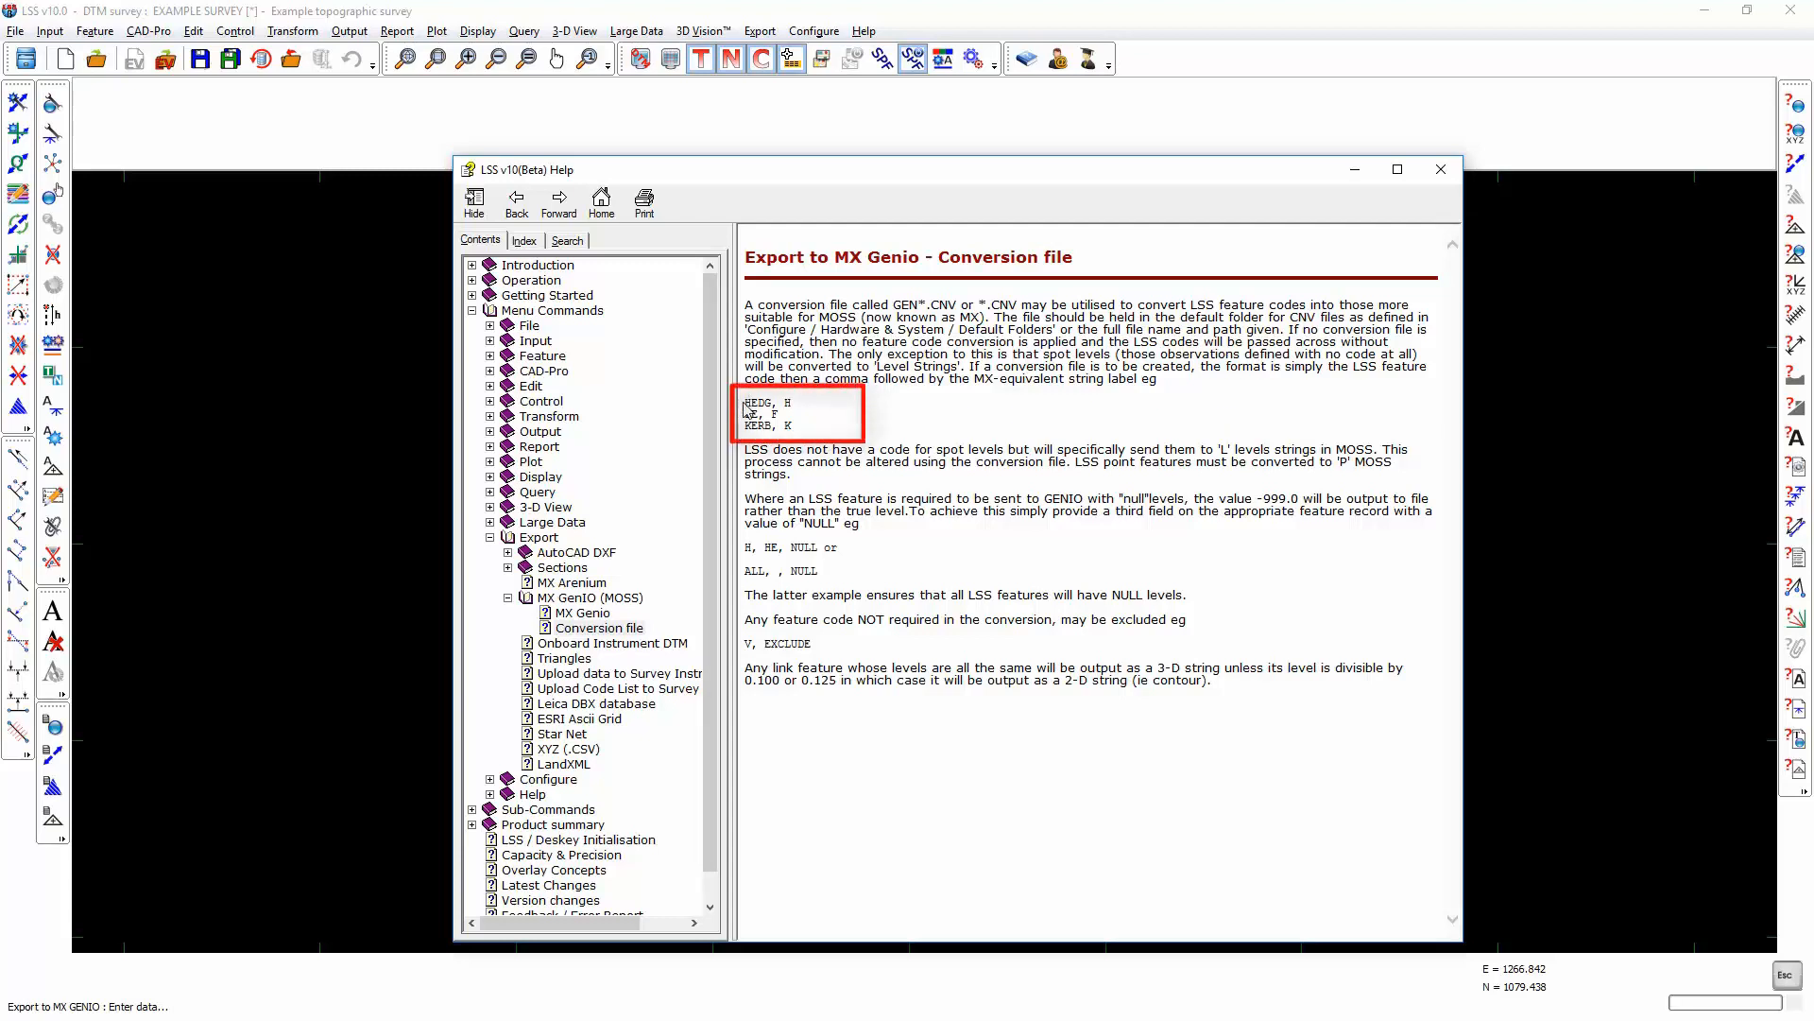
pyautogui.moveTo(745, 401); pyautogui.dragTo(772, 397)
pyautogui.doubleClick(787, 402)
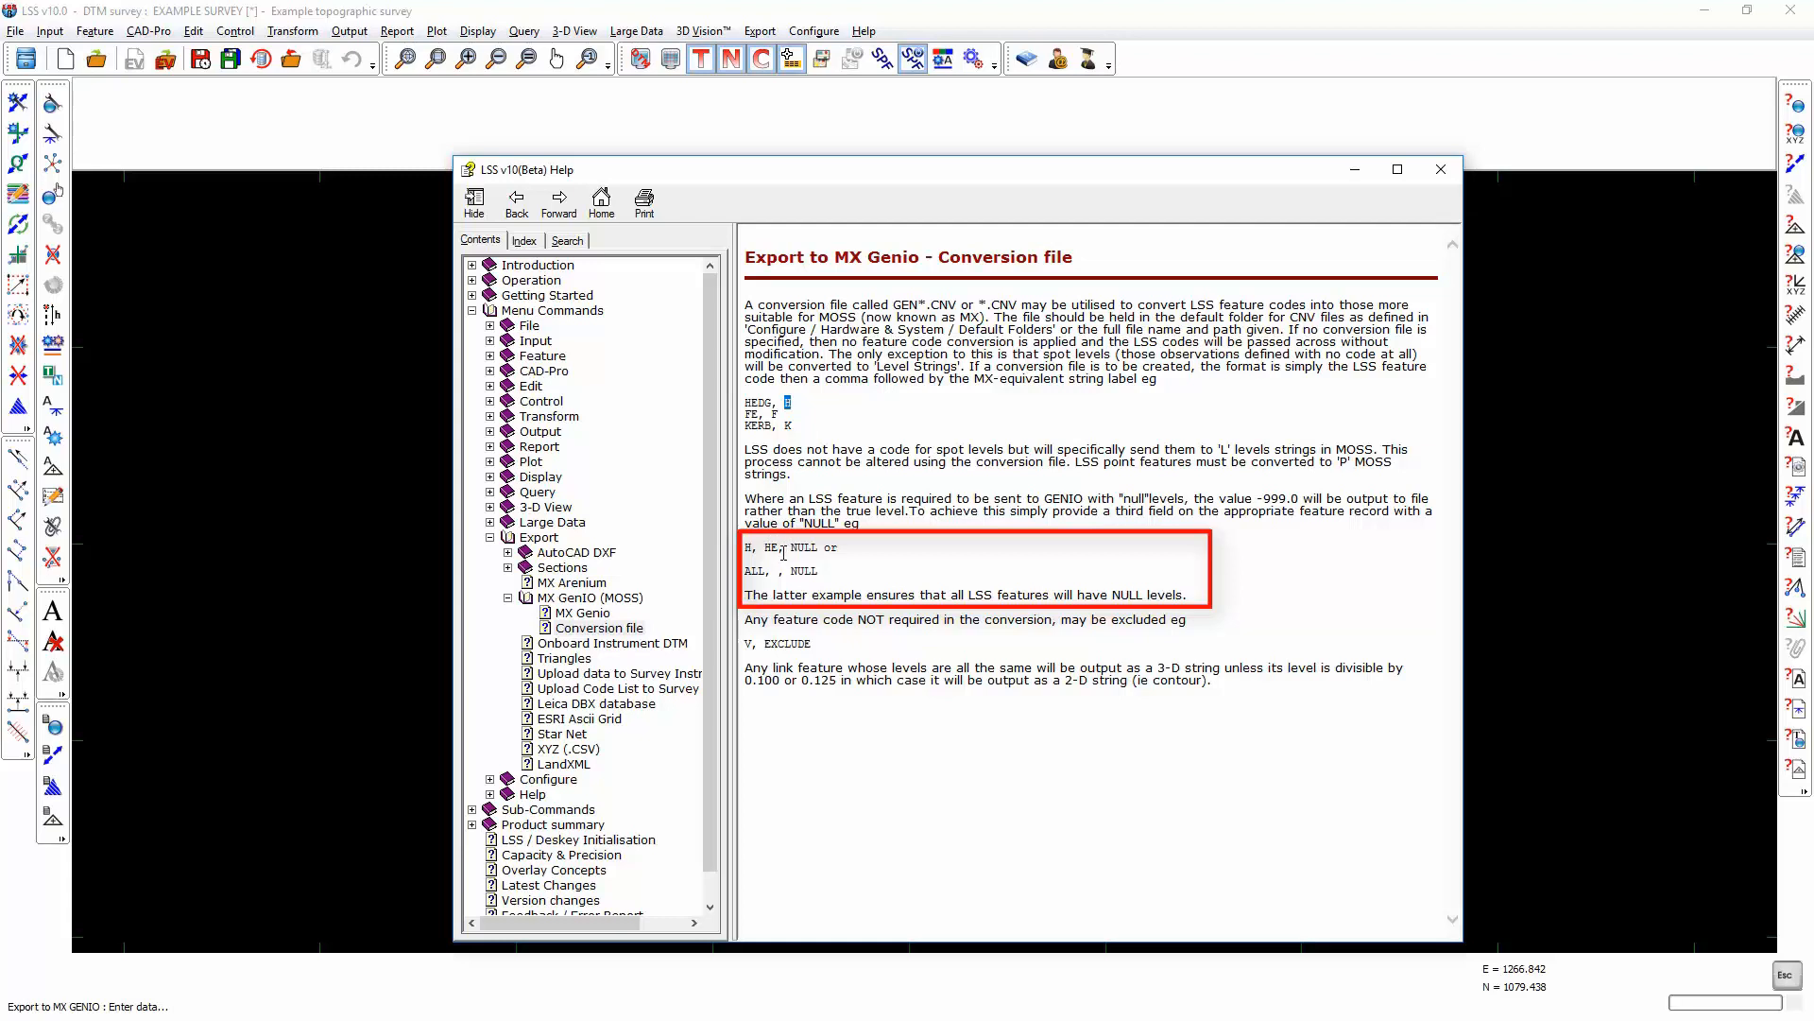
pyautogui.moveTo(792, 546); pyautogui.dragTo(819, 547)
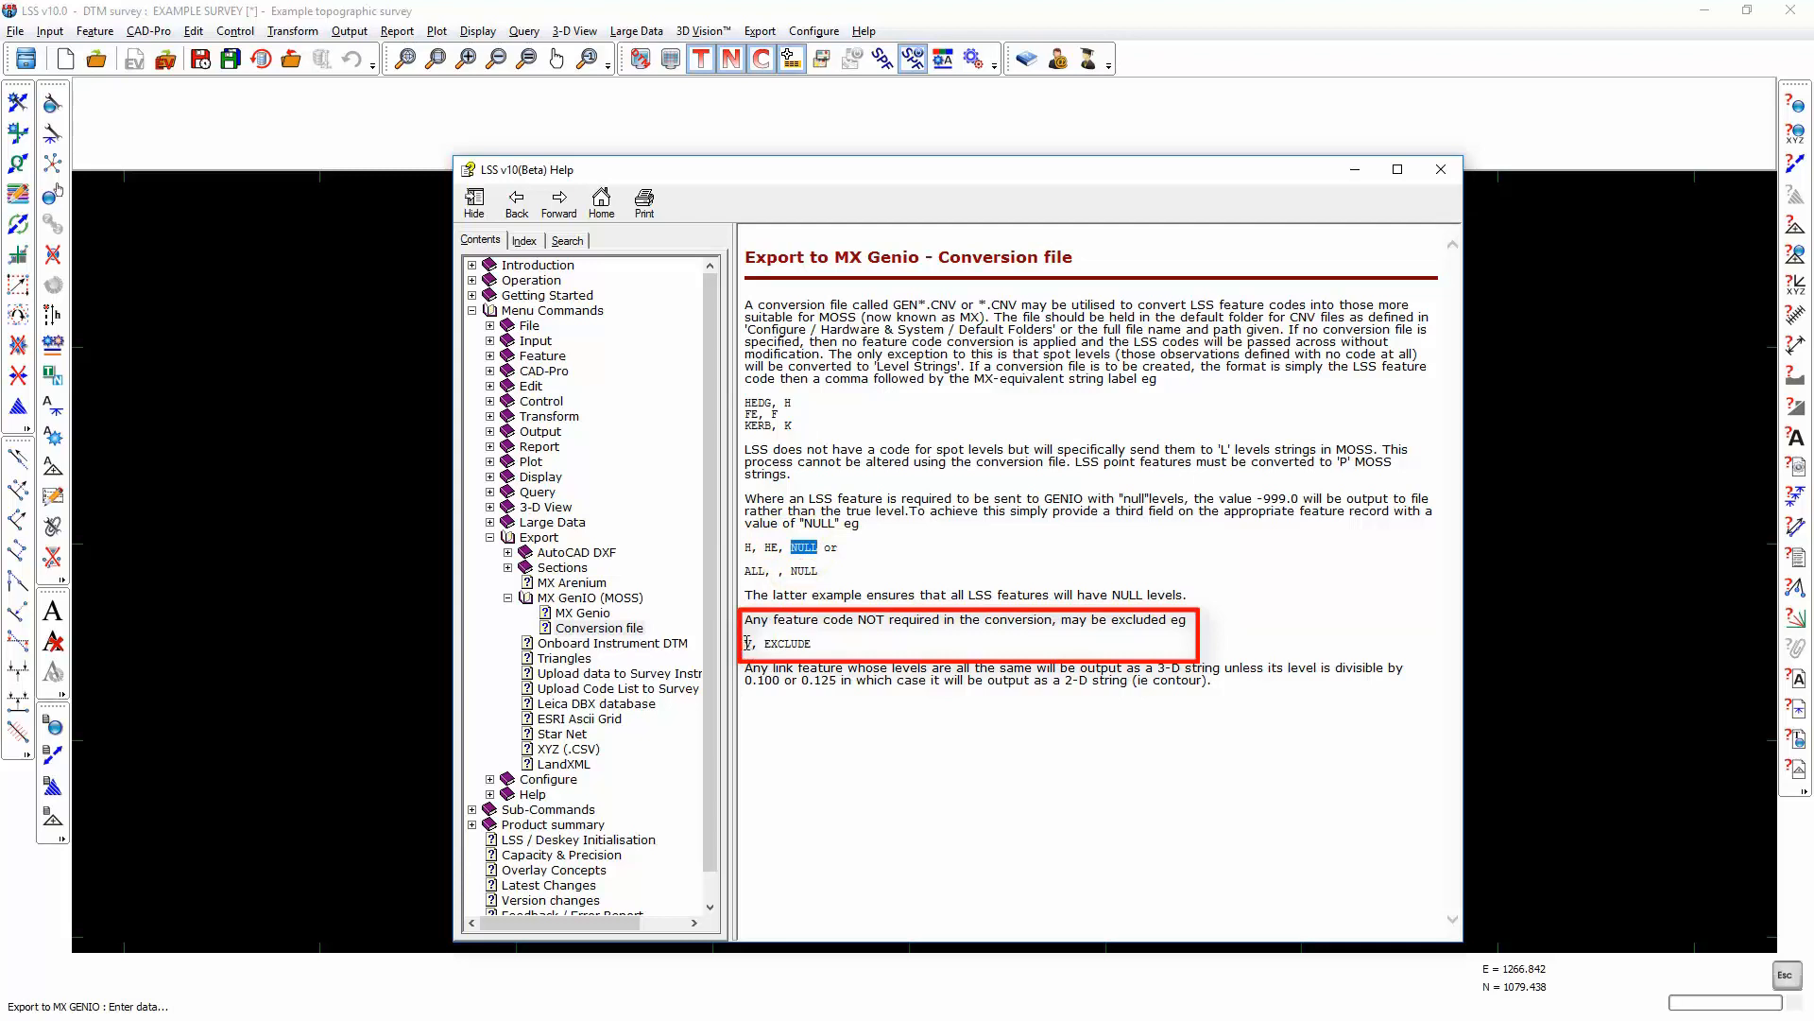
pyautogui.moveTo(763, 642); pyautogui.dragTo(827, 643)
pyautogui.click(1440, 170)
# Enable the conversion file for the export, choose Genio_to_LSS.cnv from the cnv folder and open it for inspection
pyautogui.click(660, 441)
pyautogui.click(1116, 441)
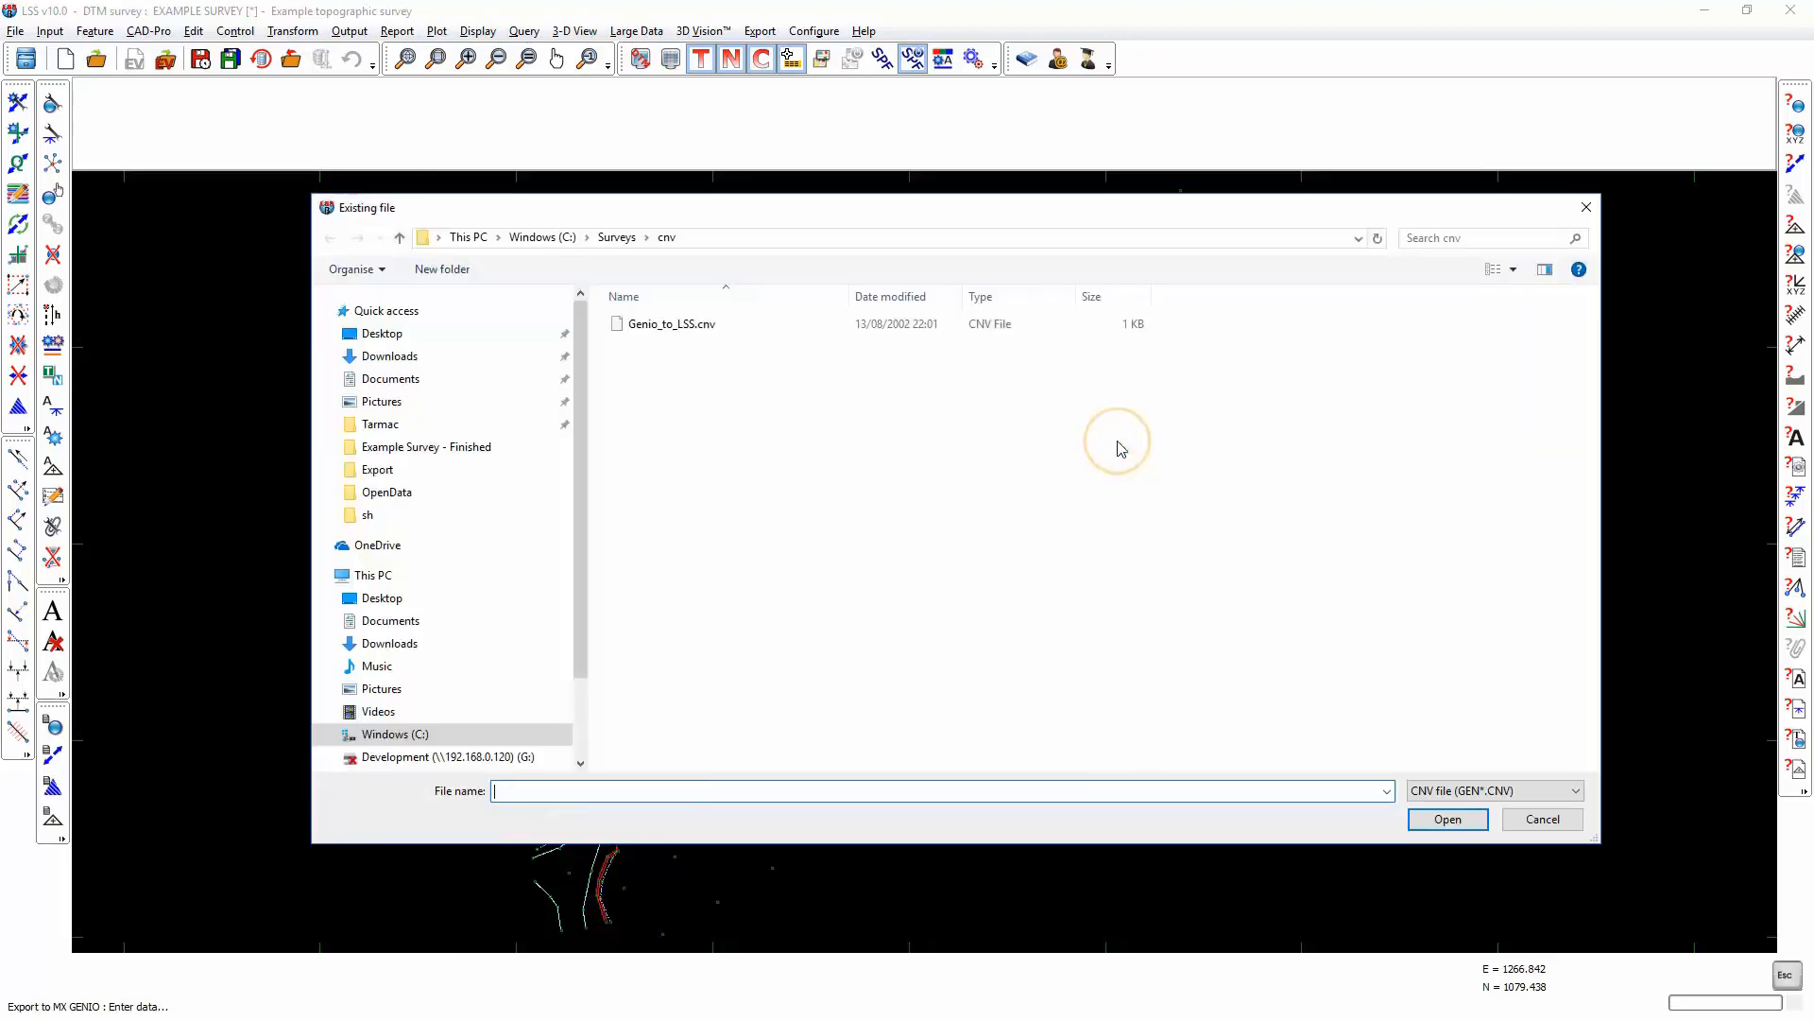
pyautogui.doubleClick(672, 326)
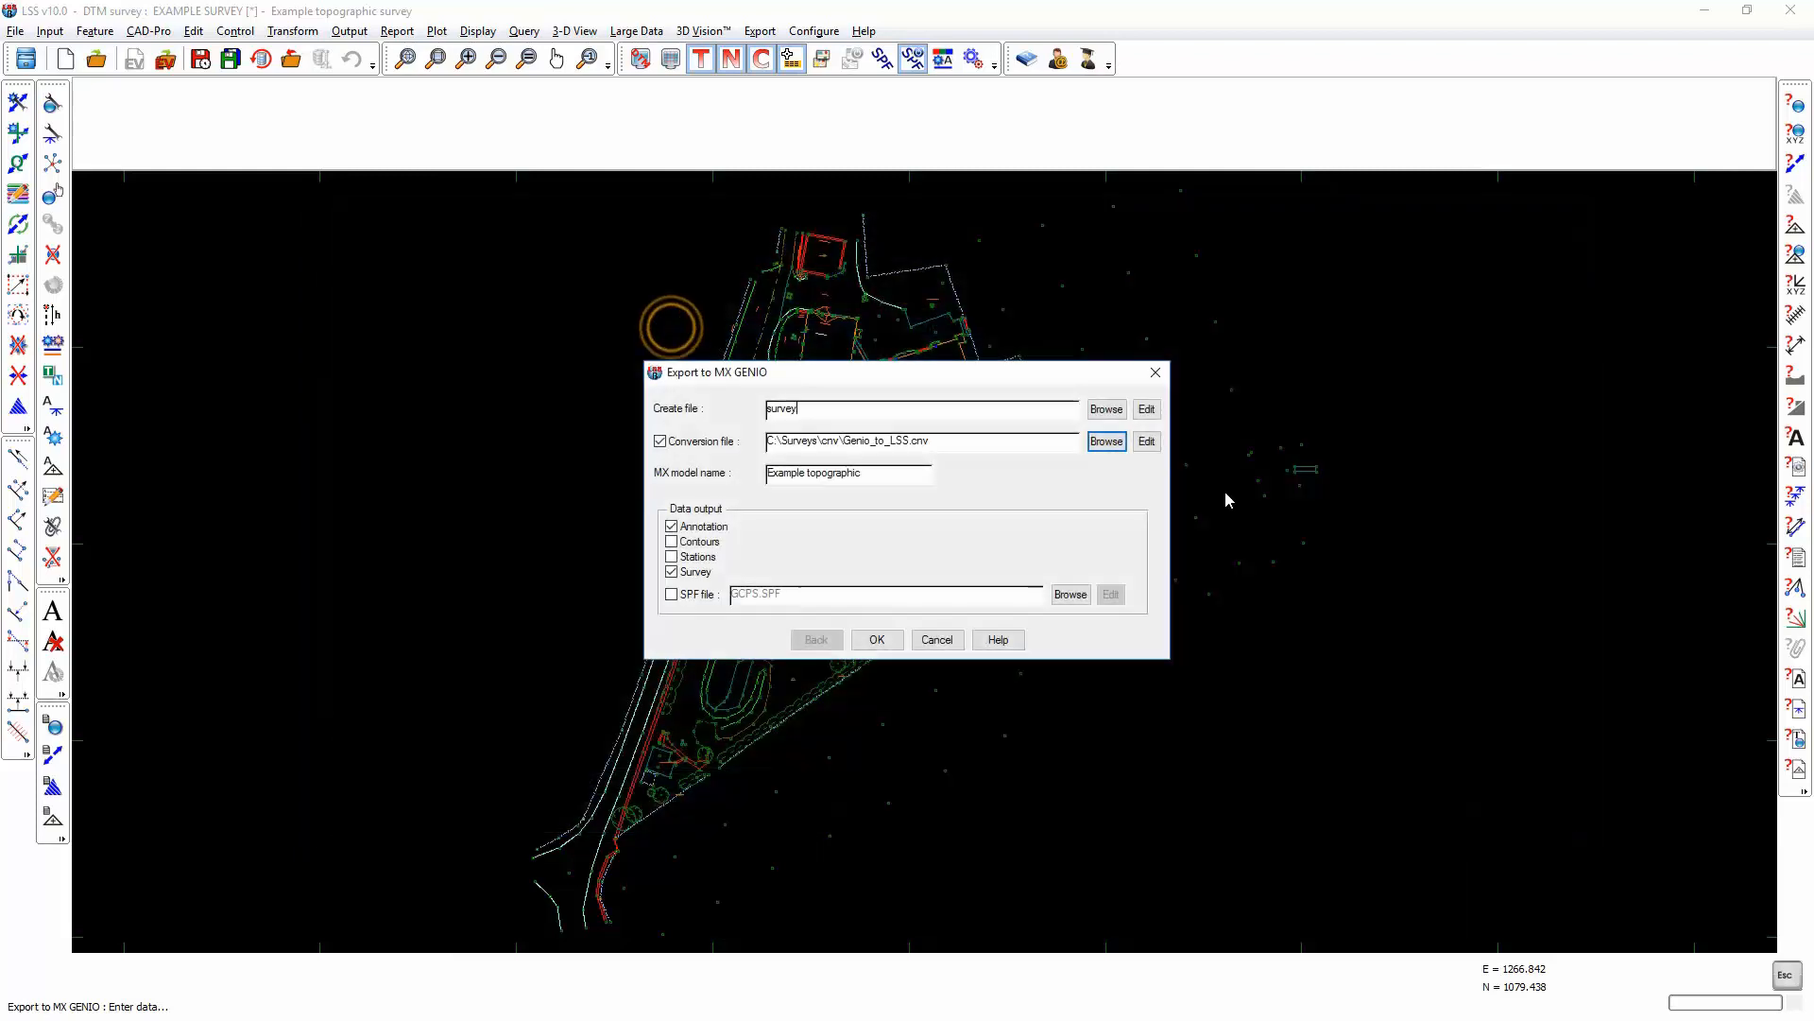
pyautogui.click(1146, 441)
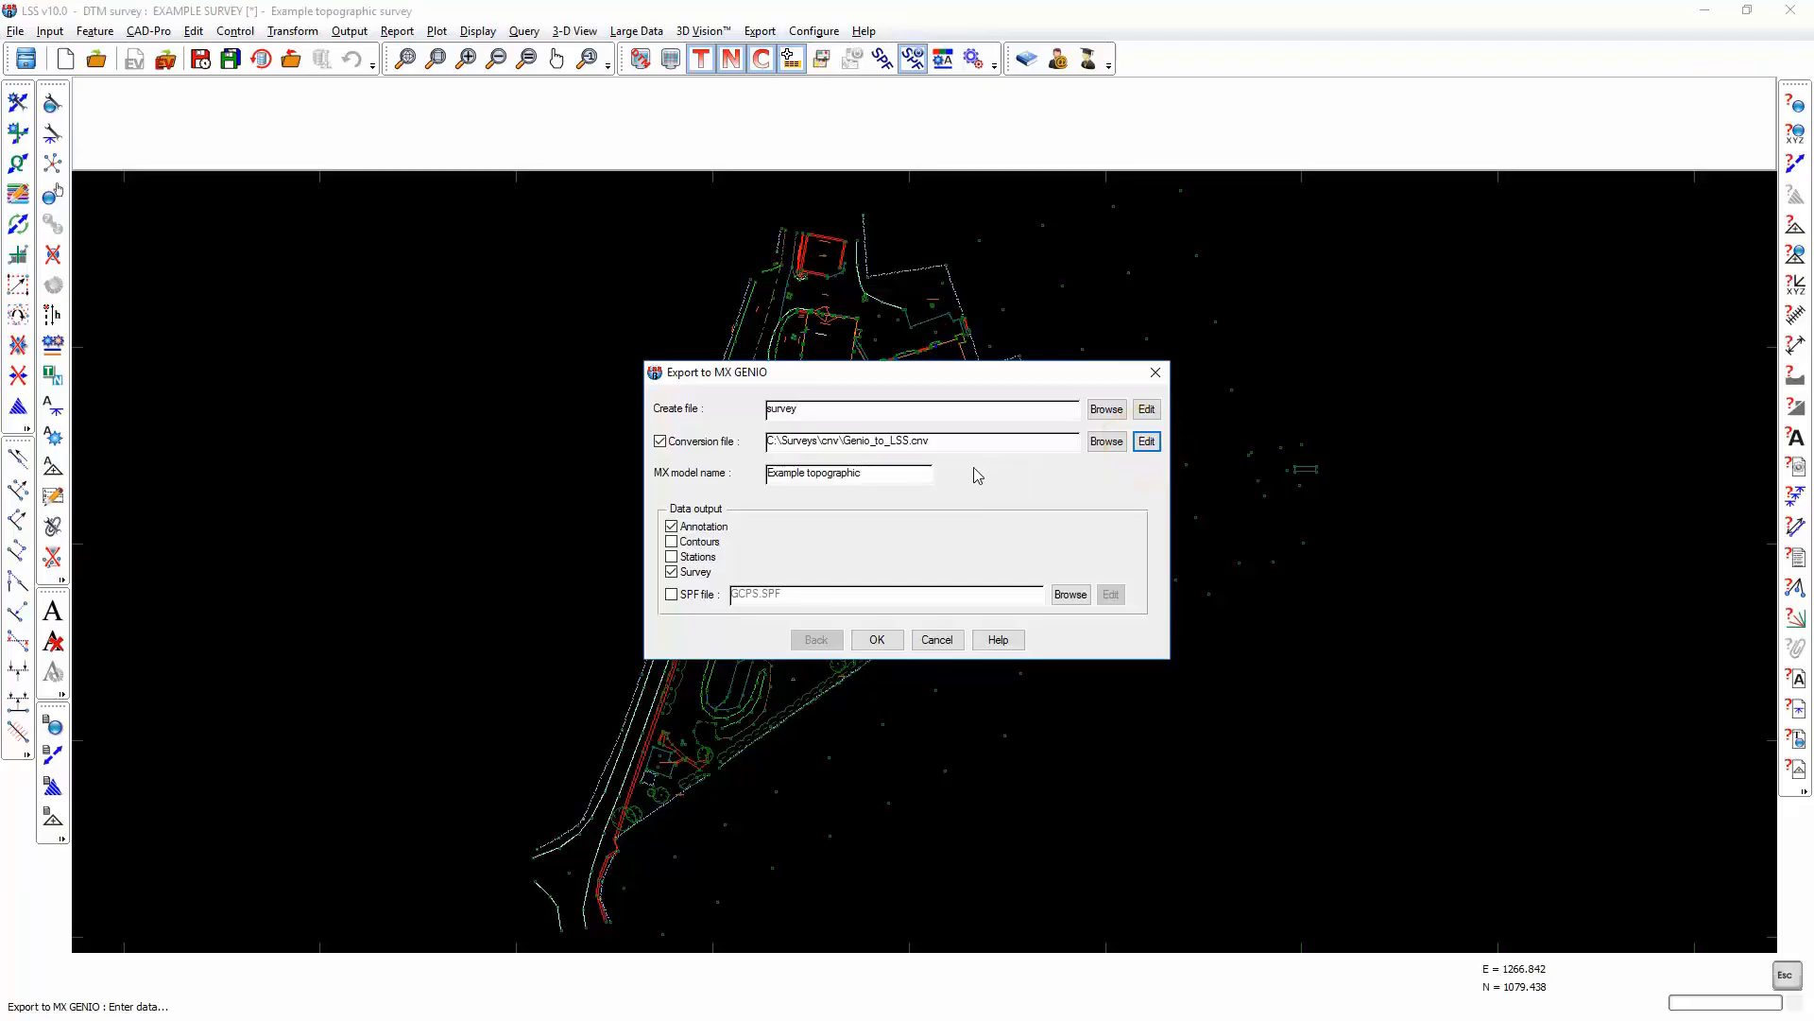
# Keep the model name Example topographic, include annotation, contours, stations and survey in the data output, and continue to the annotation settings
pyautogui.click(905, 467)
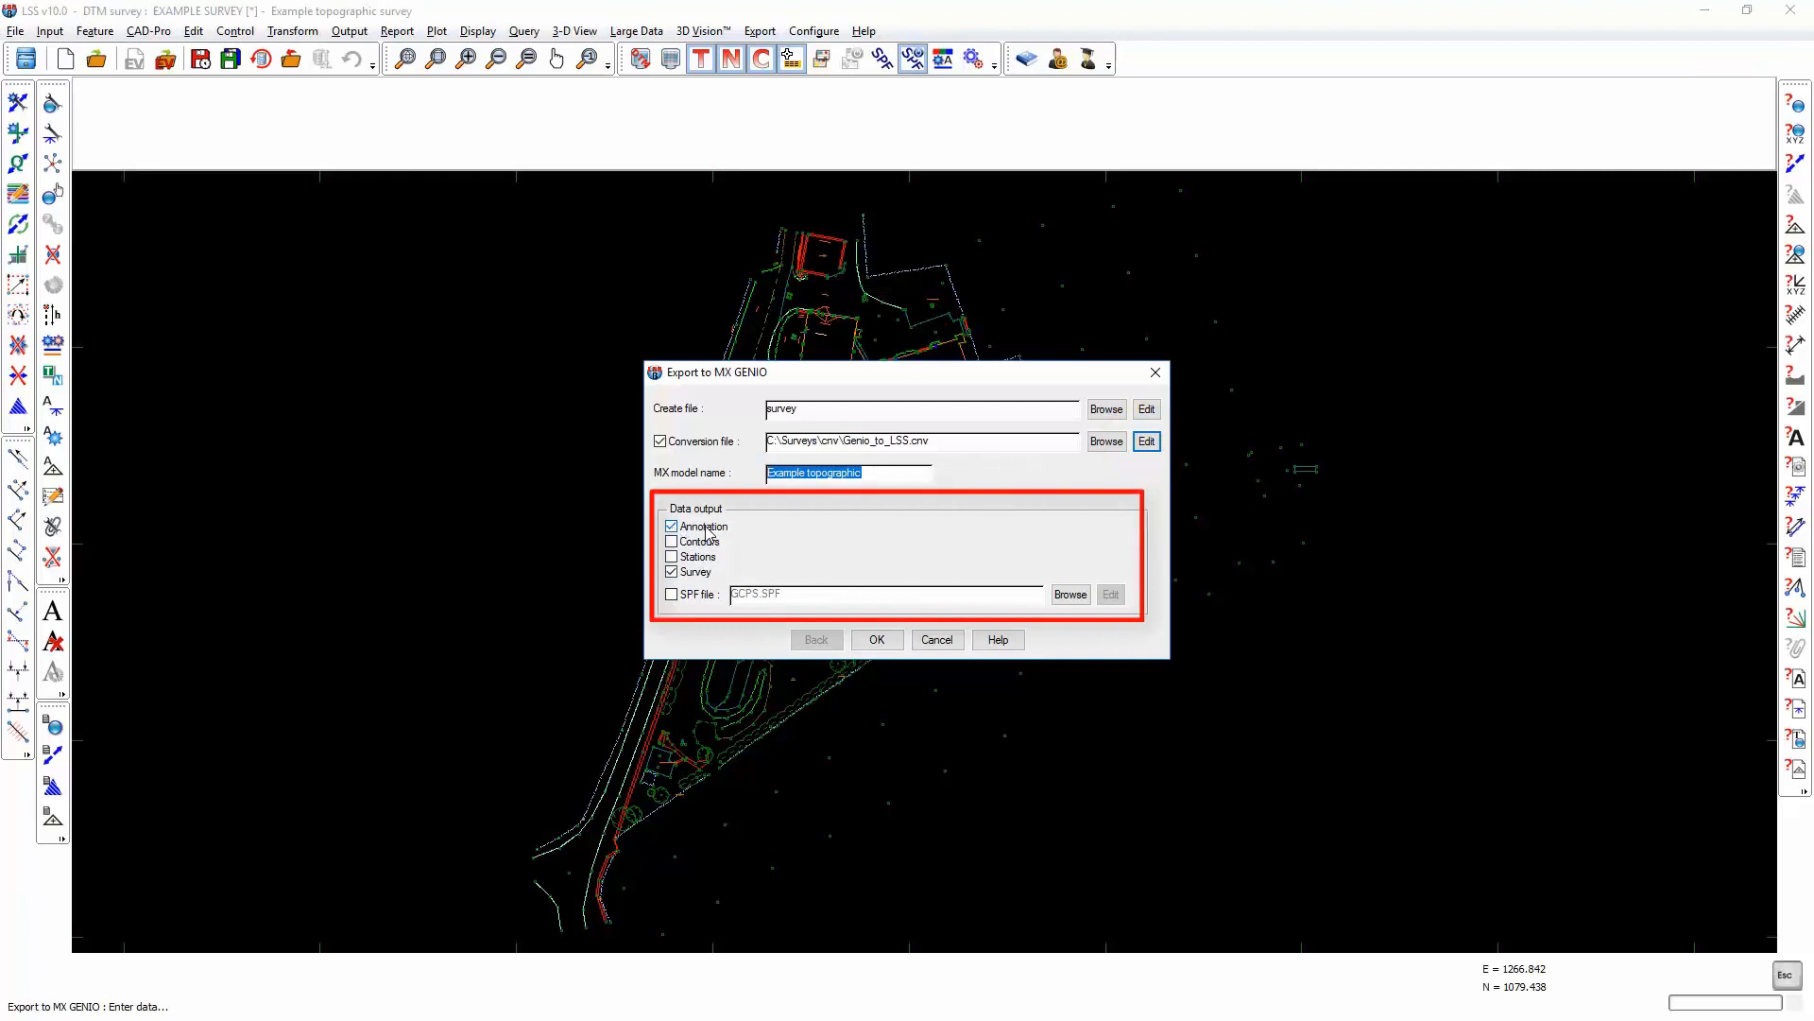
pyautogui.click(673, 544)
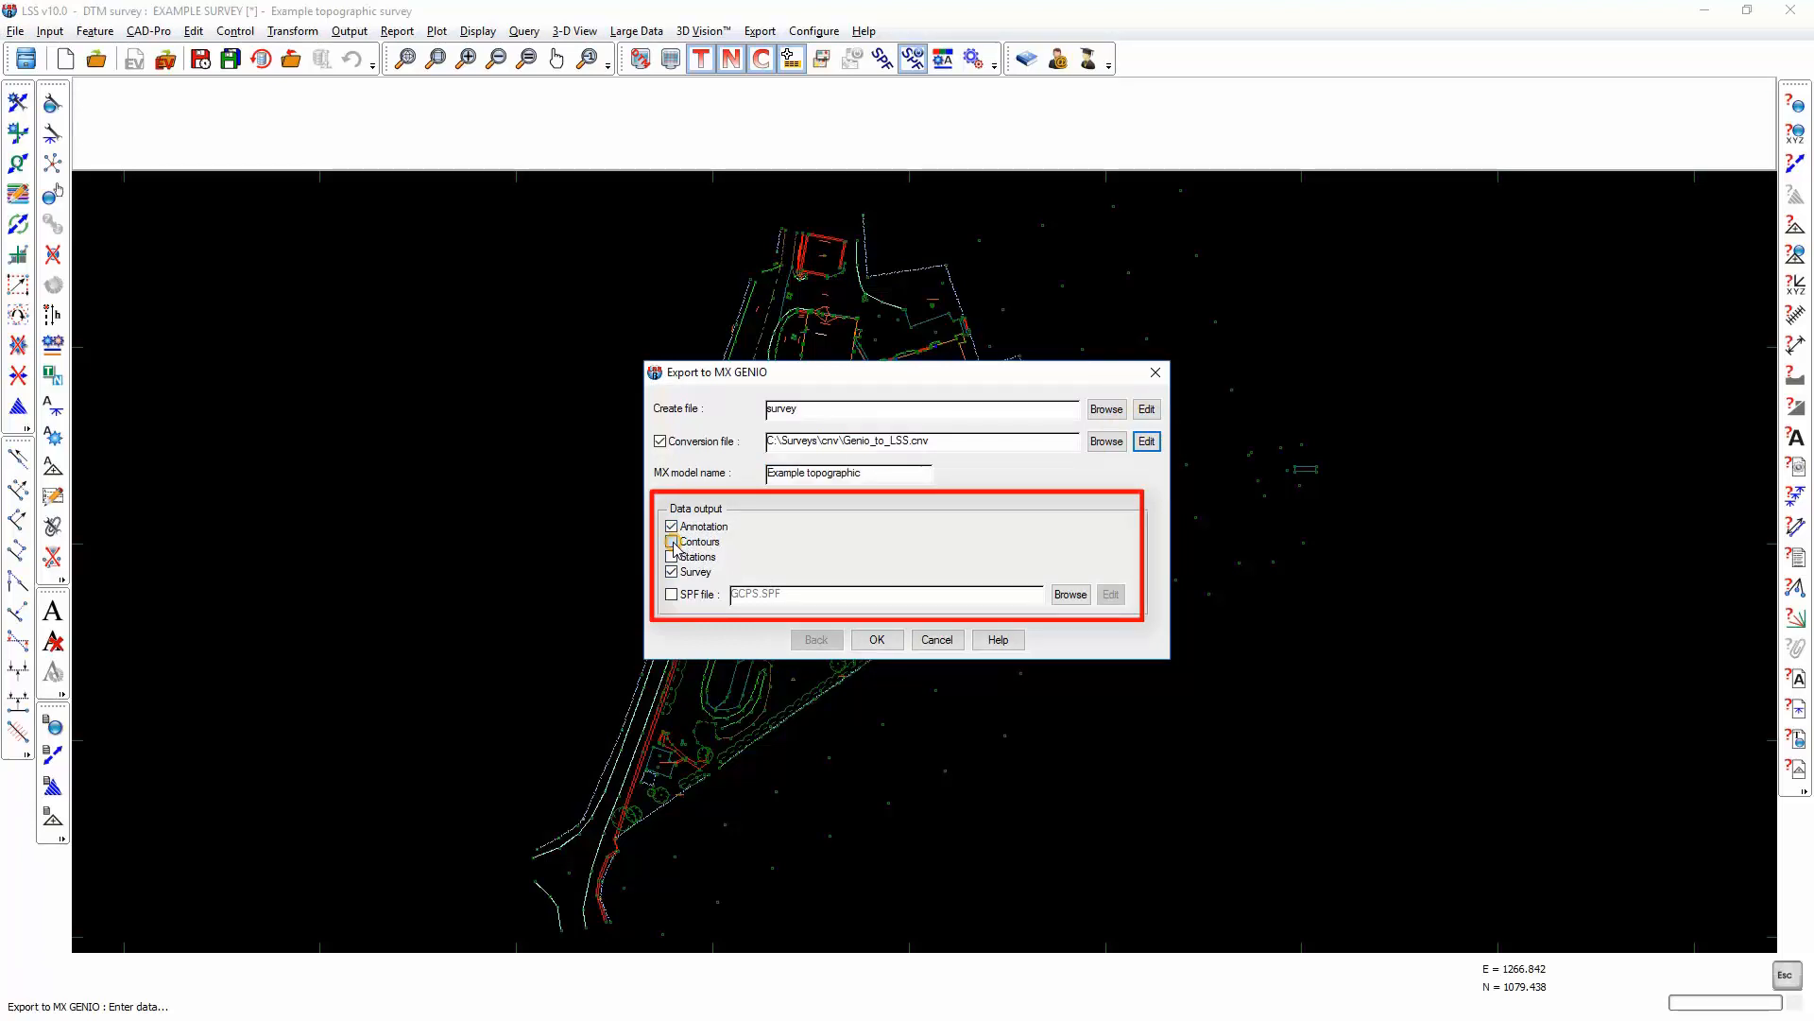
pyautogui.click(672, 557)
pyautogui.click(672, 572)
pyautogui.click(877, 640)
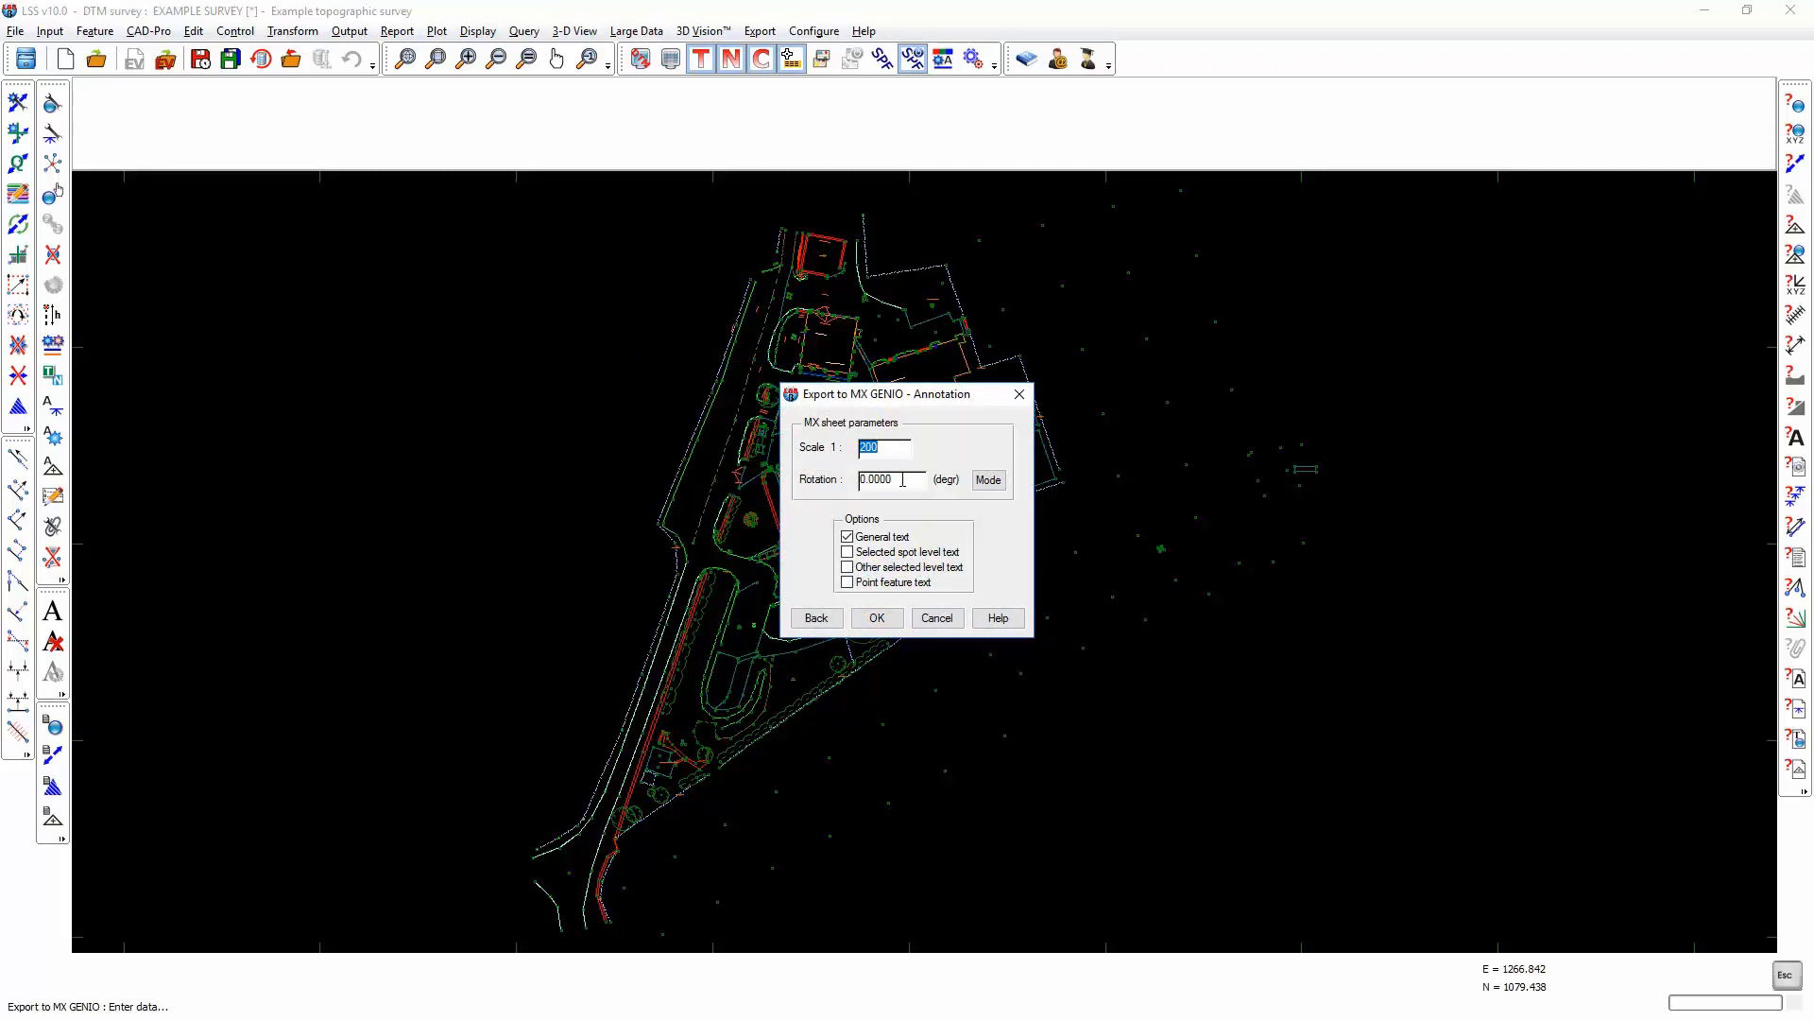
# Add selected spot level text and point feature text to the exported annotation, keeping the 200 scale and 0.0000 rotation
pyautogui.moveTo(902, 480); pyautogui.dragTo(863, 487)
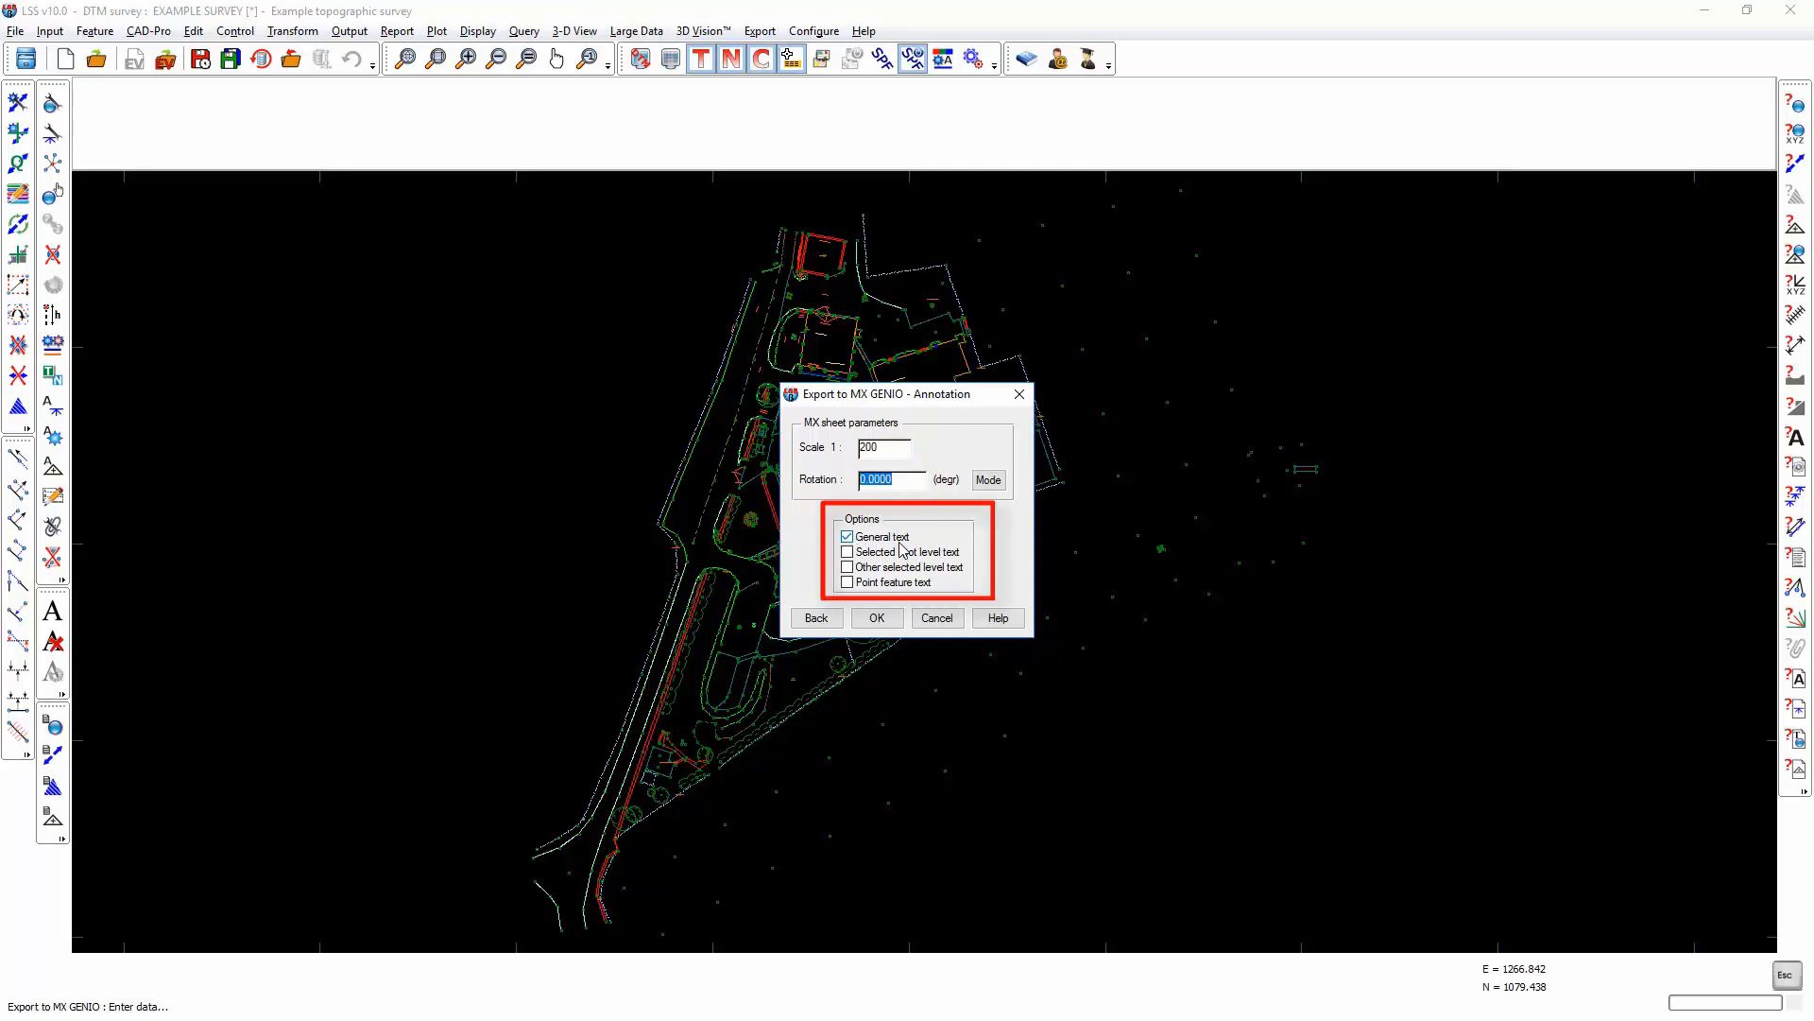
pyautogui.click(870, 554)
pyautogui.click(876, 585)
pyautogui.click(878, 619)
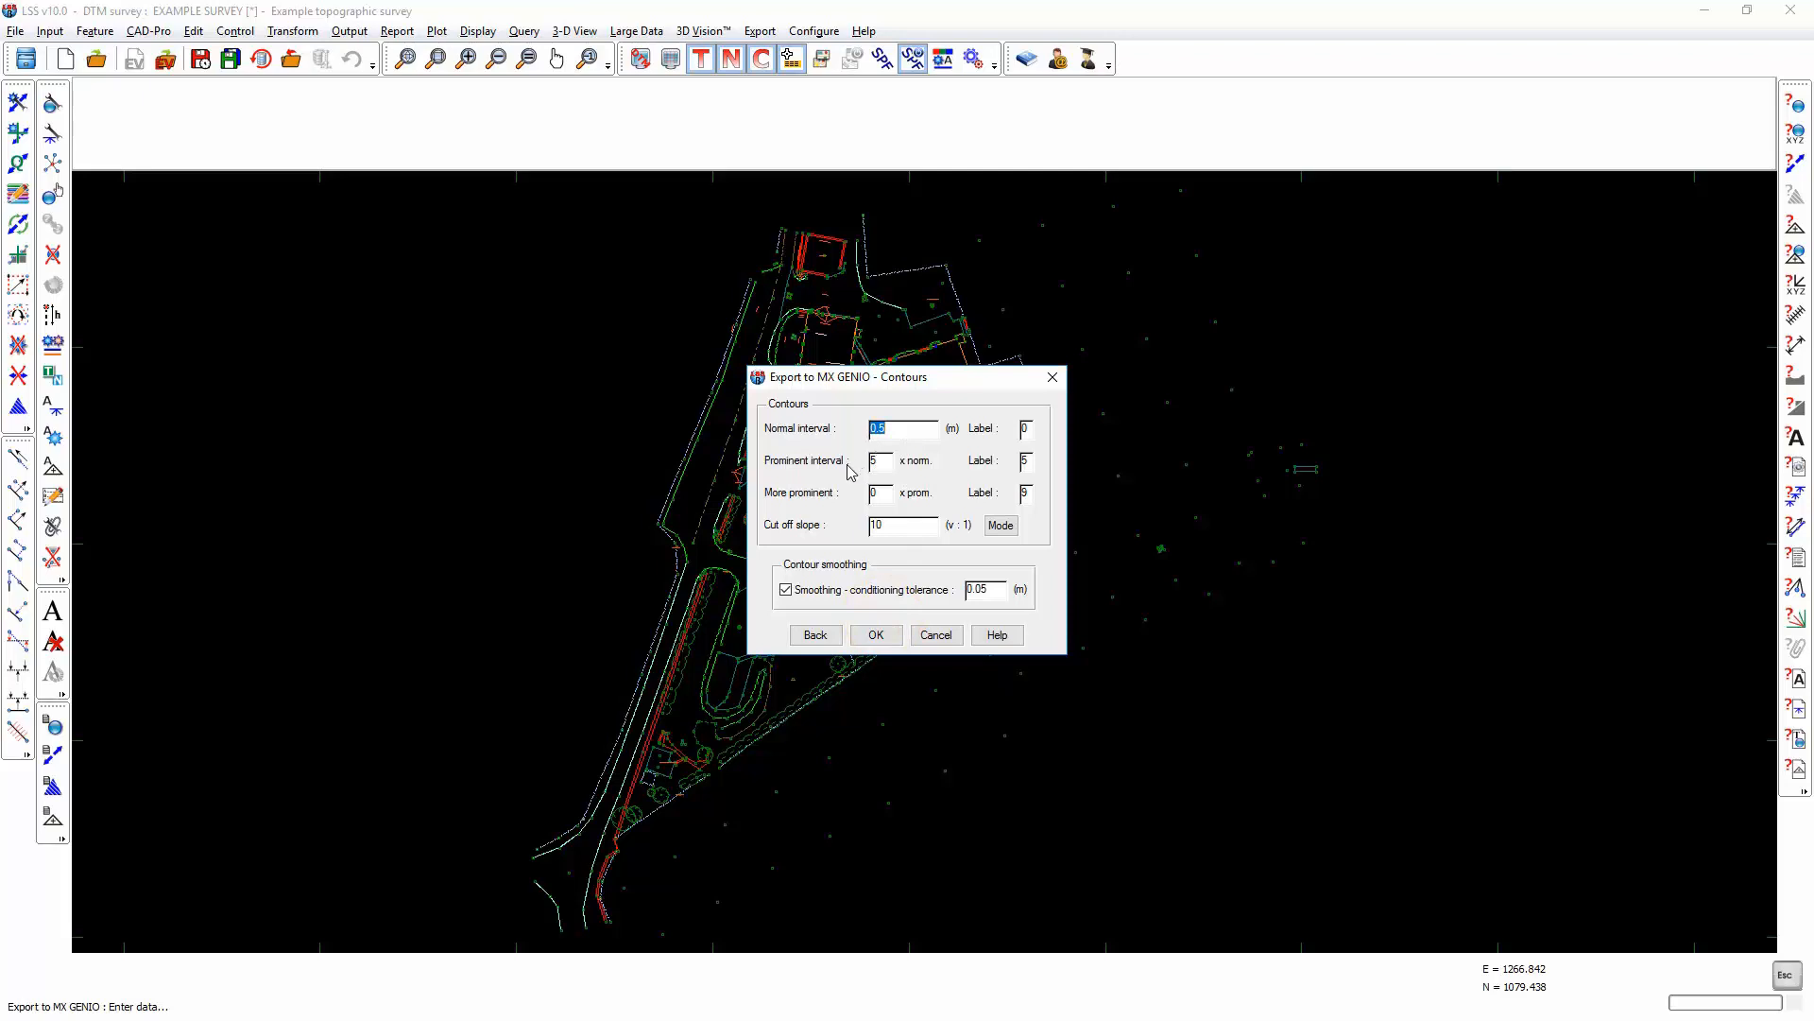
# Set the more prominent contour interval multiplier to 25, keep the smoothing tolerance at 0.05 m, and run the MX GENIO export
pyautogui.click(878, 492)
pyautogui.write('25')
pyautogui.doubleClick(1005, 592)
pyautogui.click(935, 635)
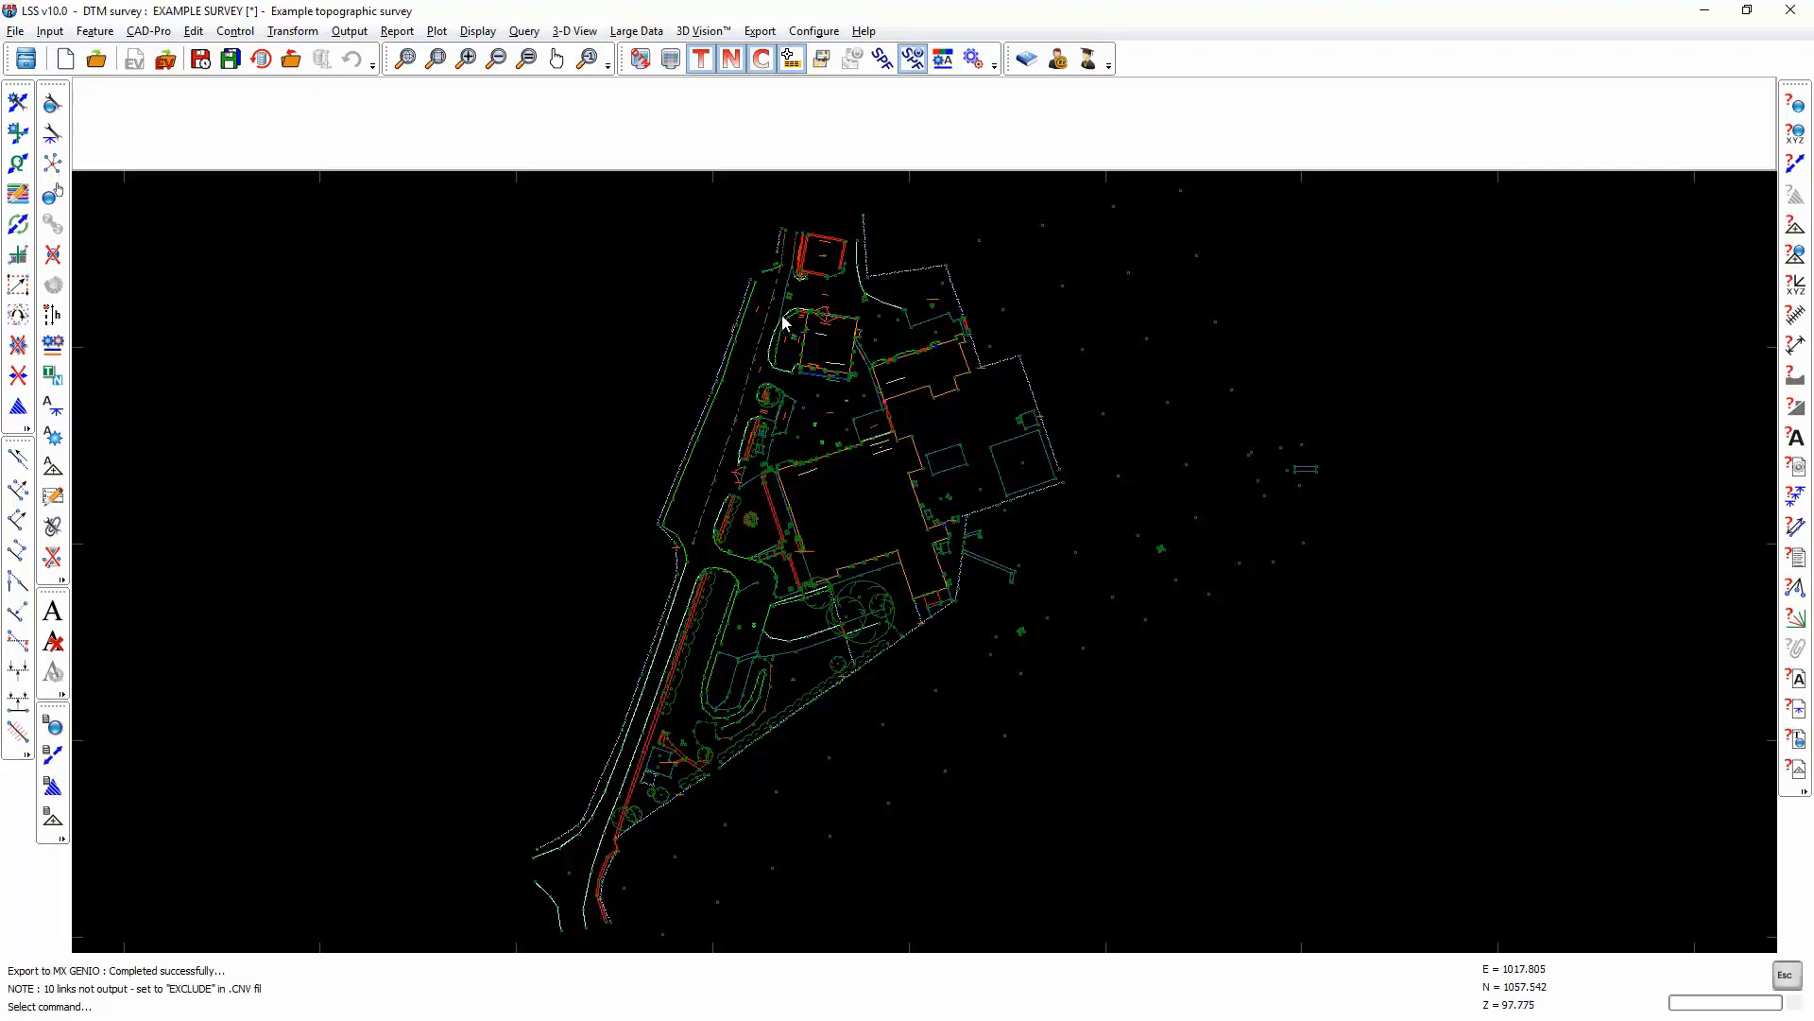
# Reopen the MX GENIO export settings and open the exported SURVEY.GEN file in Notepad
pyautogui.click(760, 31)
pyautogui.moveTo(798, 121)
pyautogui.click(1029, 155)
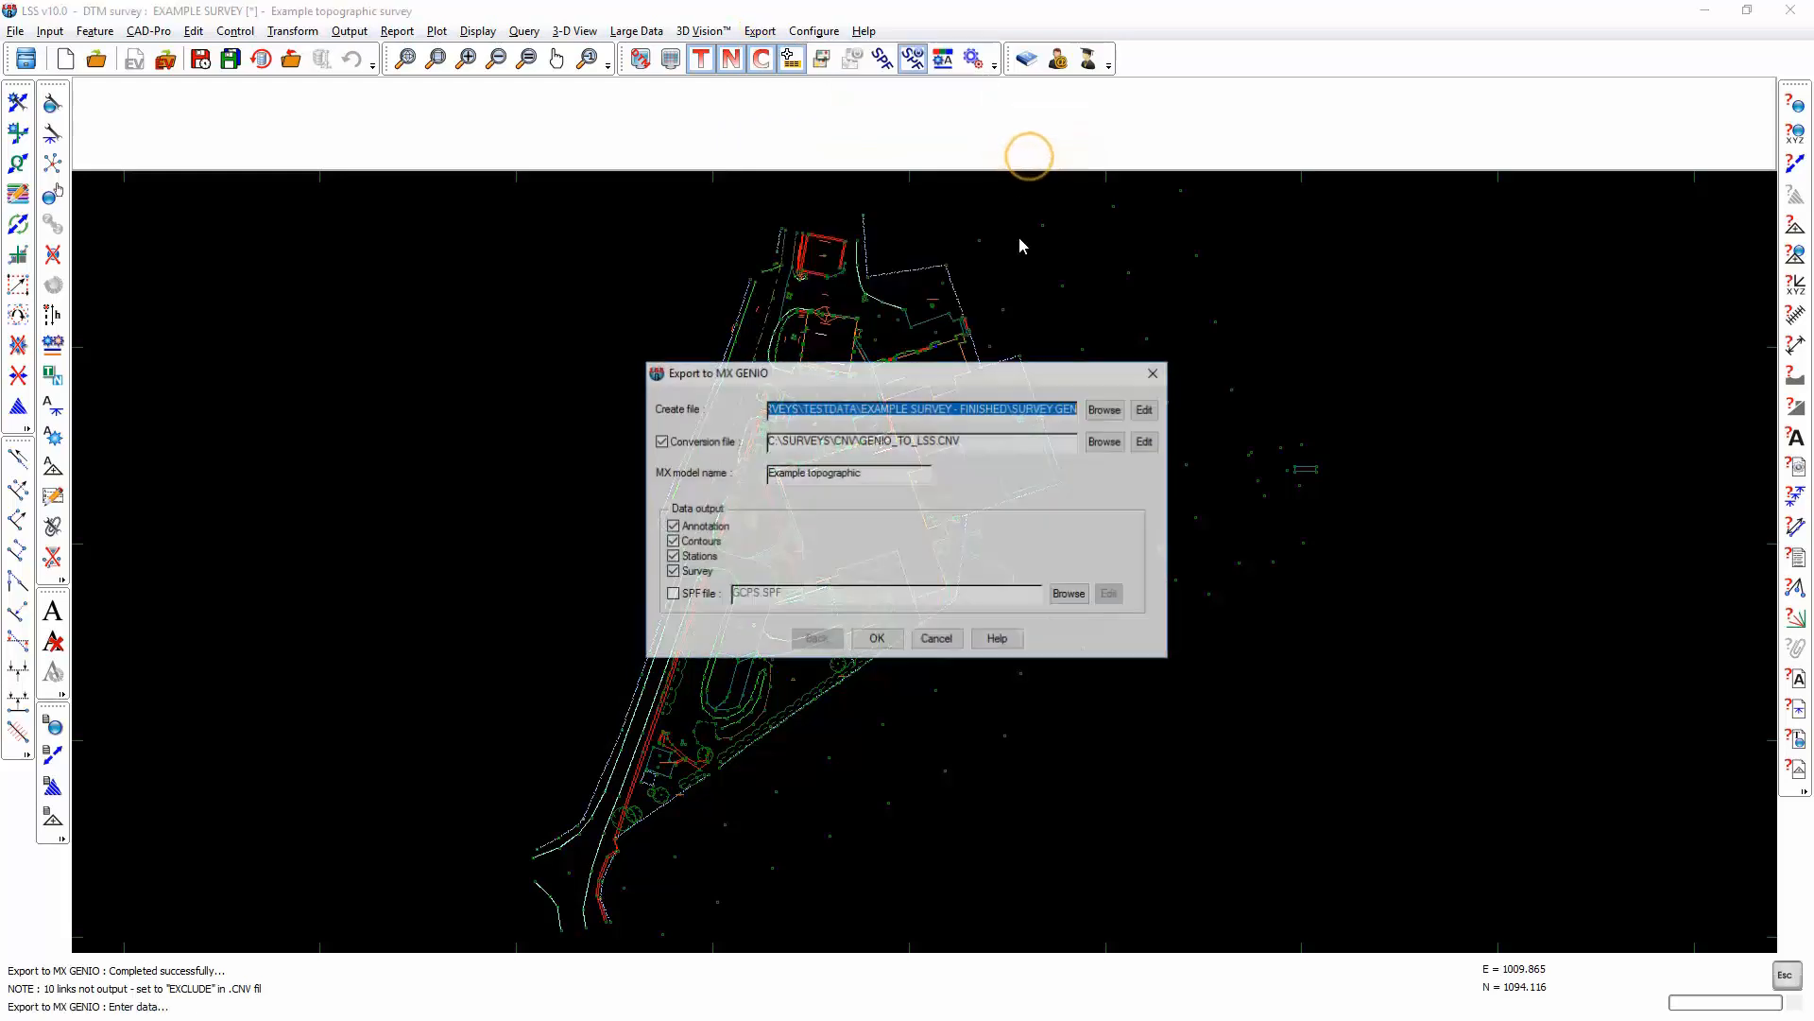
pyautogui.click(1143, 409)
pyautogui.click(651, 428)
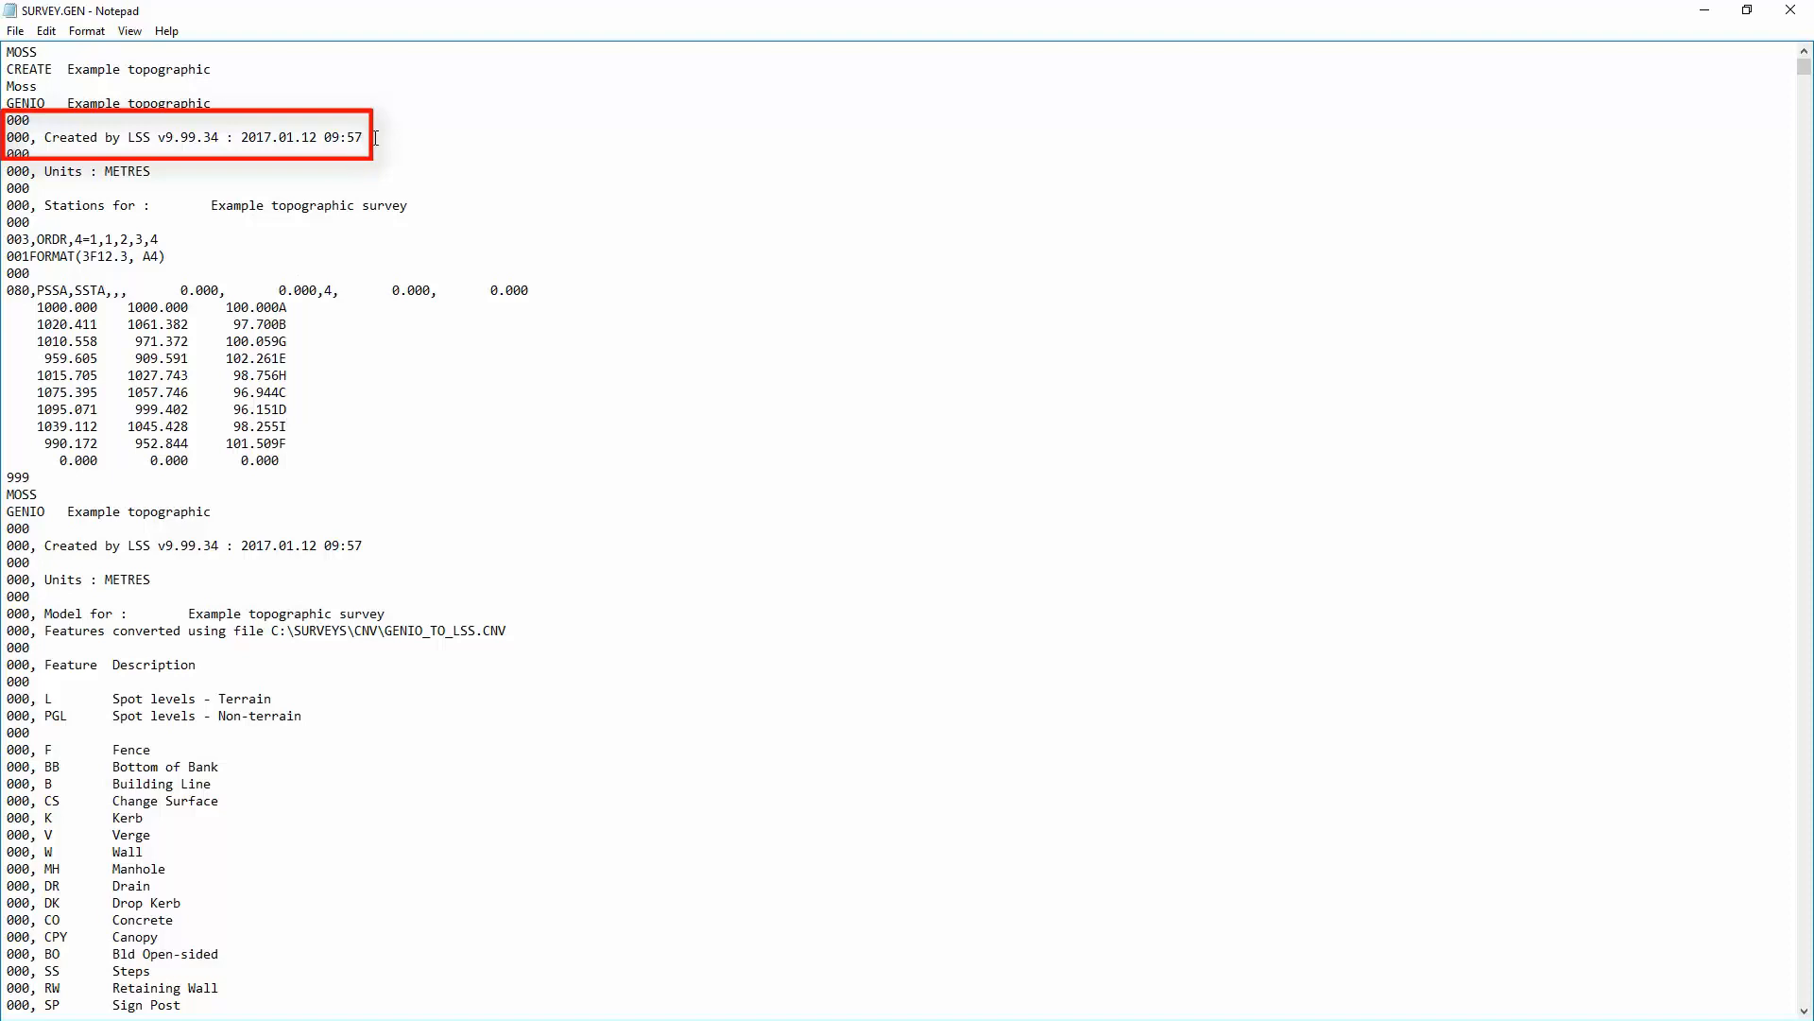
# Examine the creation line in the SURVEY.GEN header and the feature code and description list, starting with the terrain spot levels
pyautogui.moveTo(379, 138); pyautogui.dragTo(5, 138)
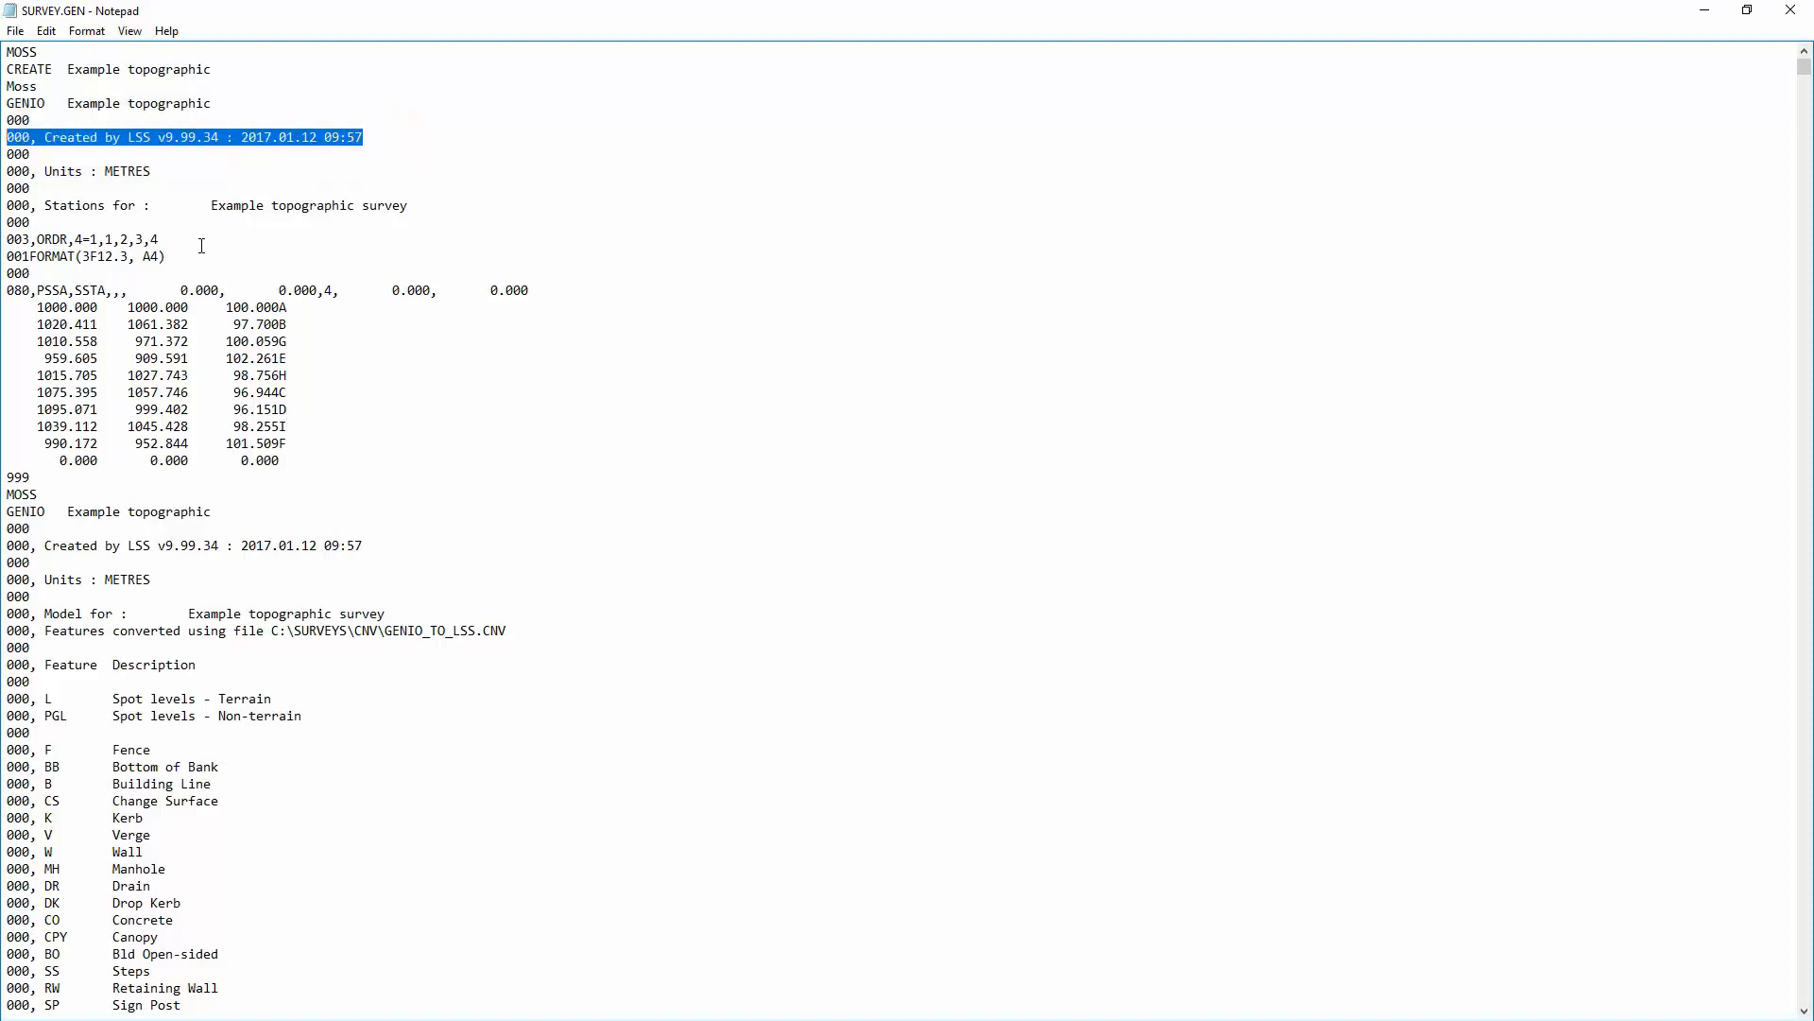
pyautogui.scroll(-4, 202, 247)
pyautogui.scroll(-3, 206, 246)
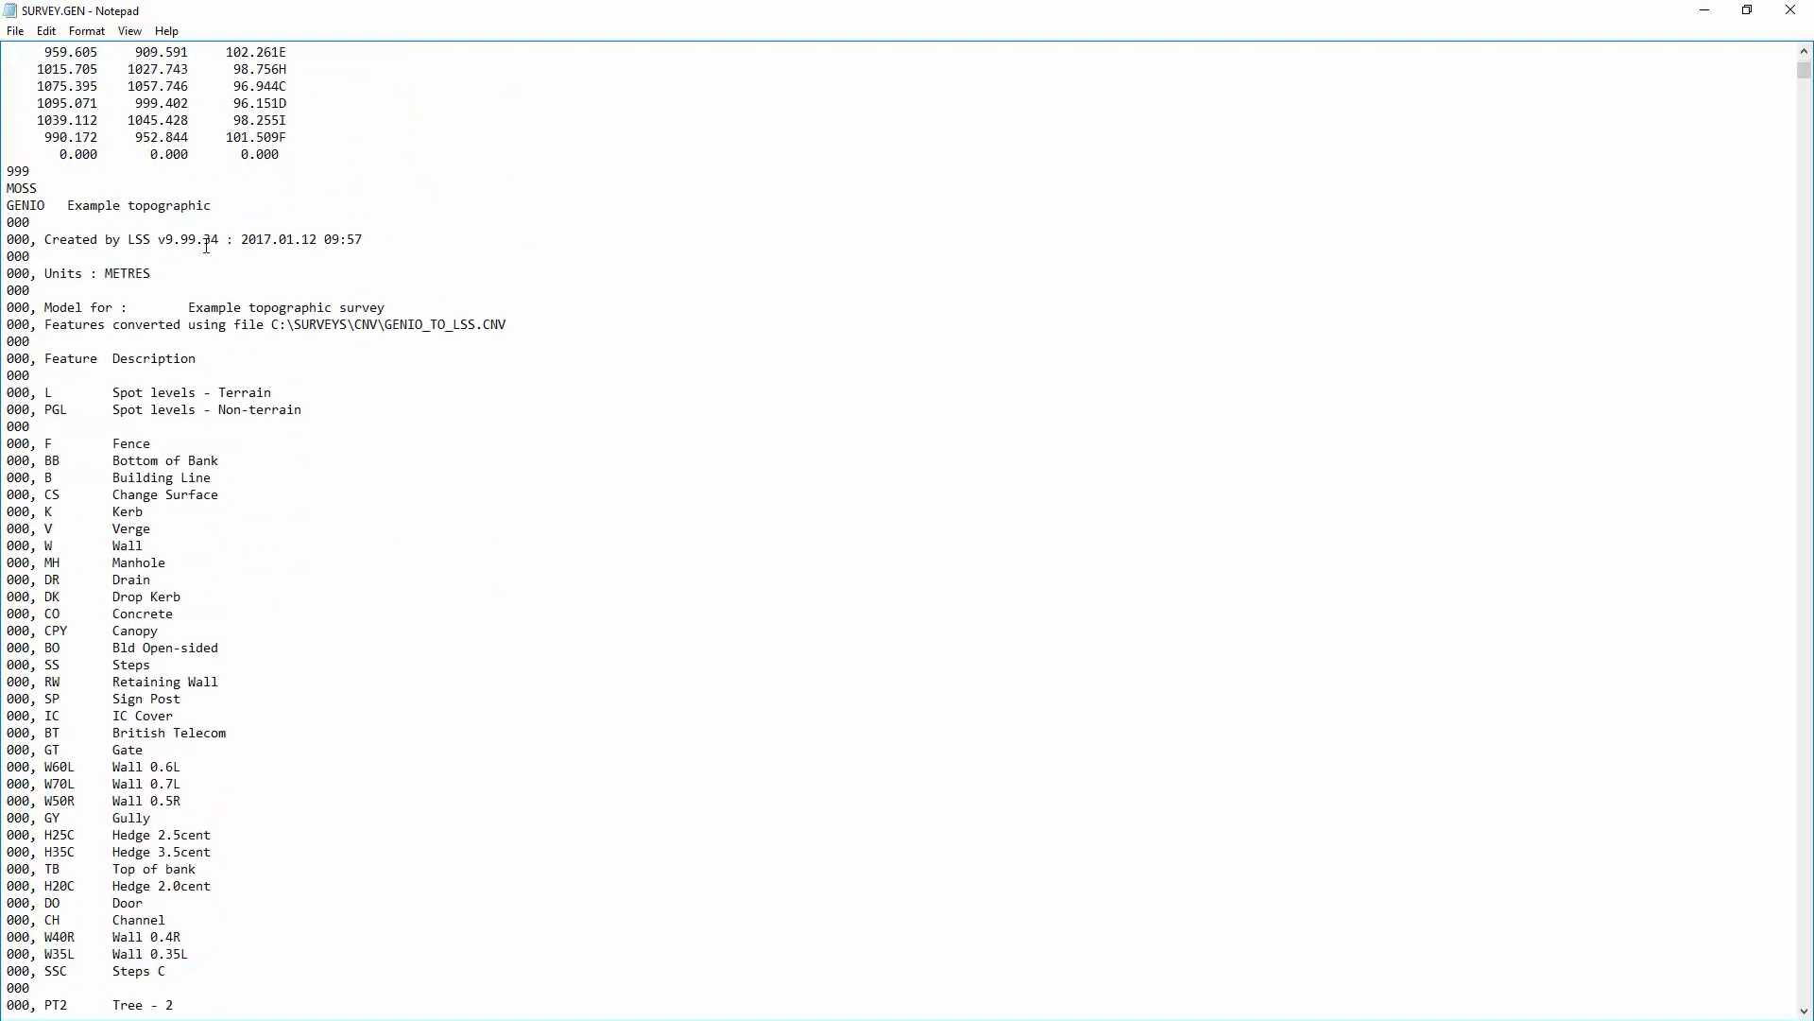
pyautogui.doubleClick(48, 342)
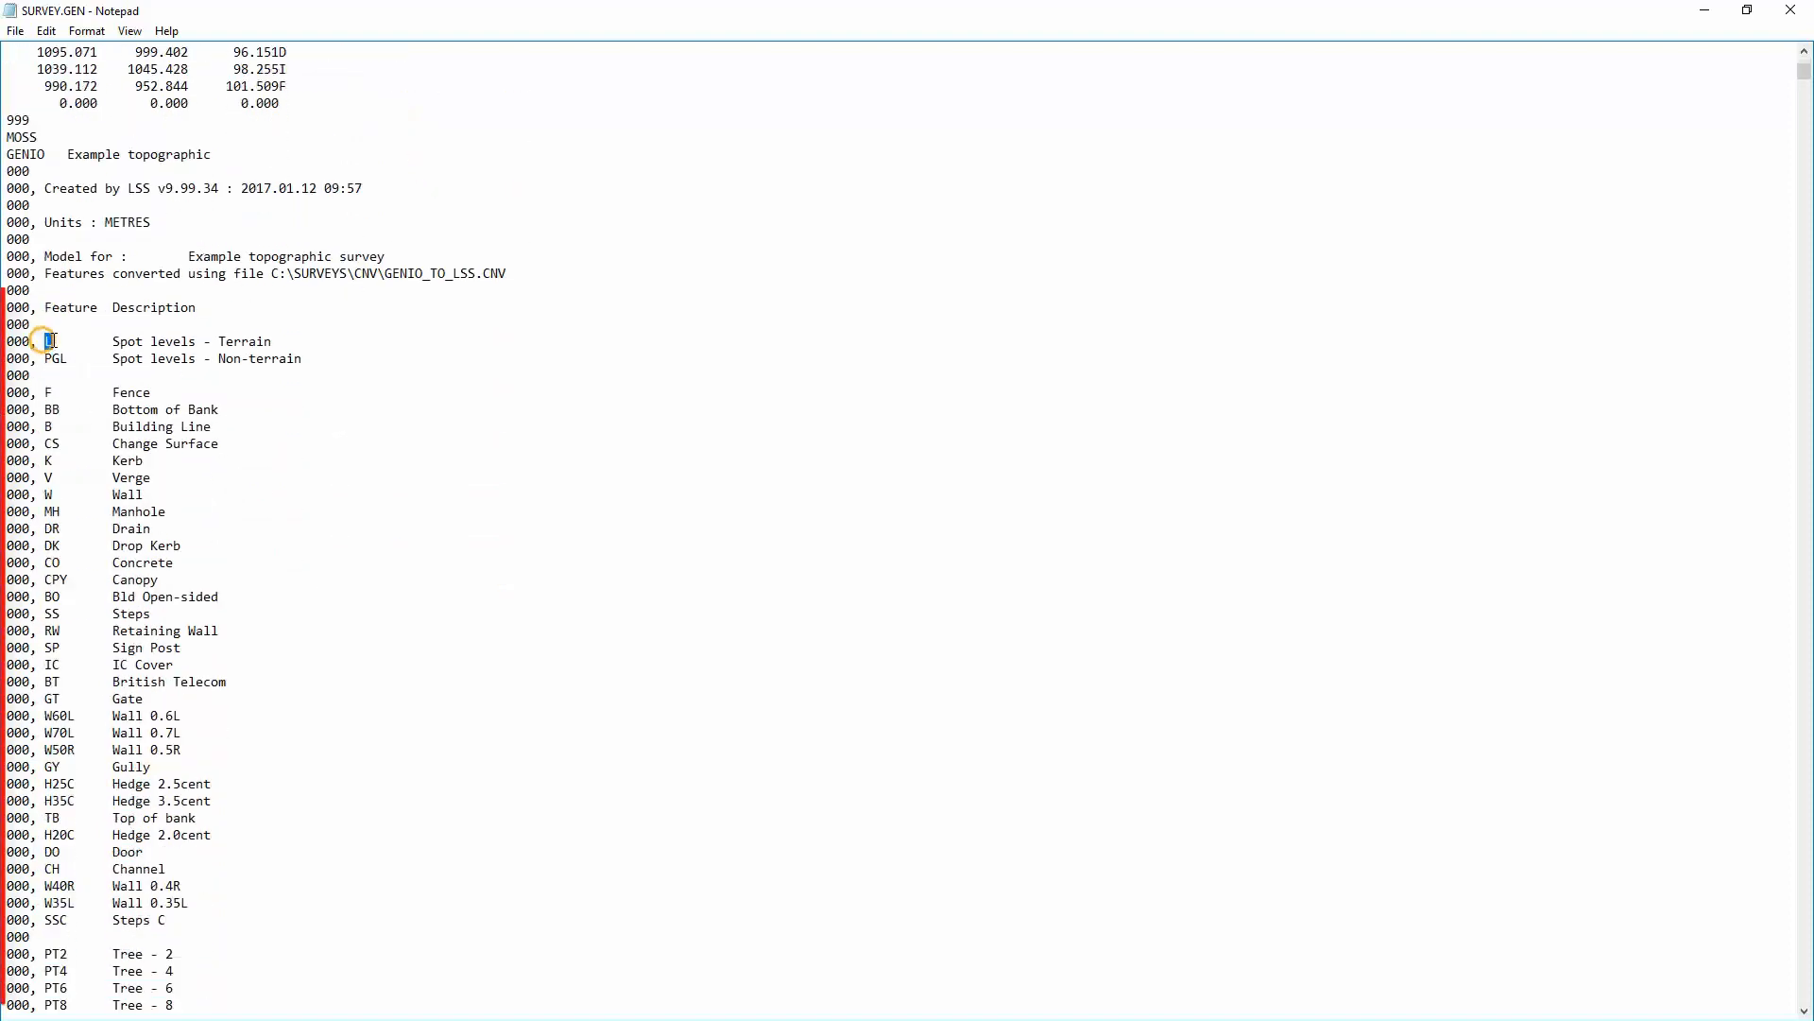
pyautogui.moveTo(109, 342); pyautogui.dragTo(276, 342)
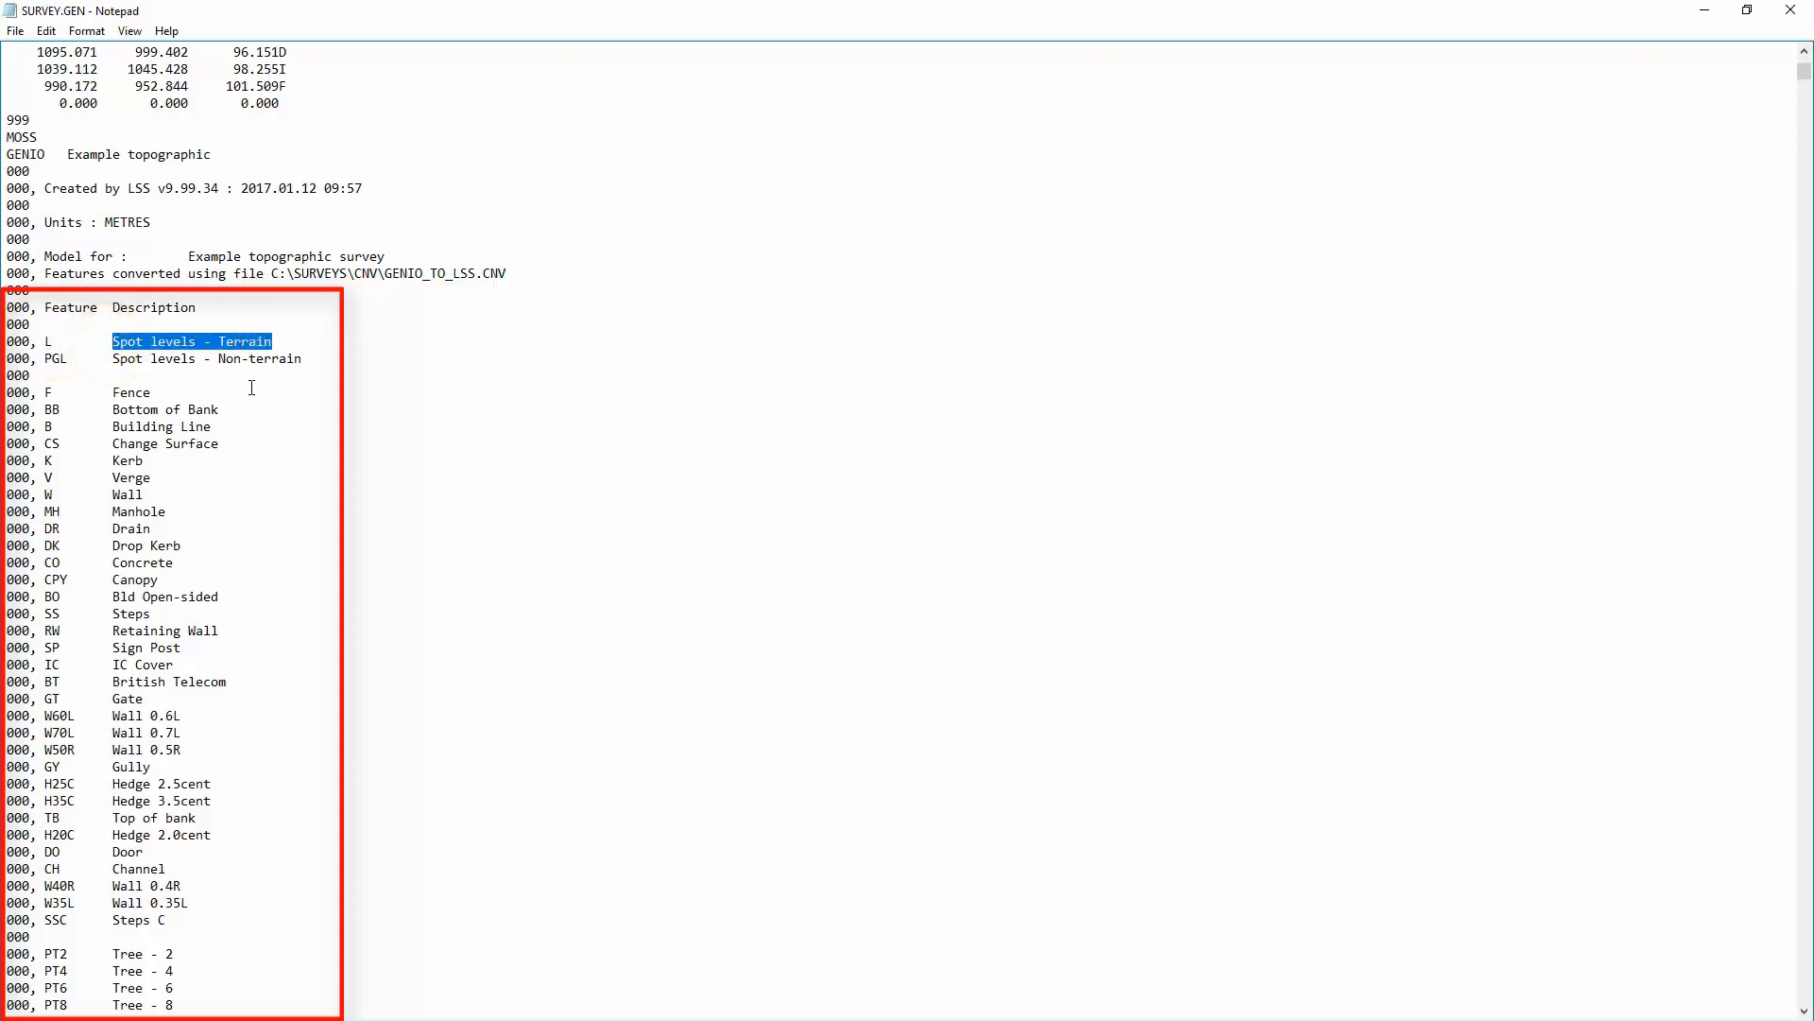
# Examine the remaining feature codes and the 080 record heading the V string's coordinate block
pyautogui.scroll(-4, 252, 387)
pyautogui.scroll(-5, 252, 384)
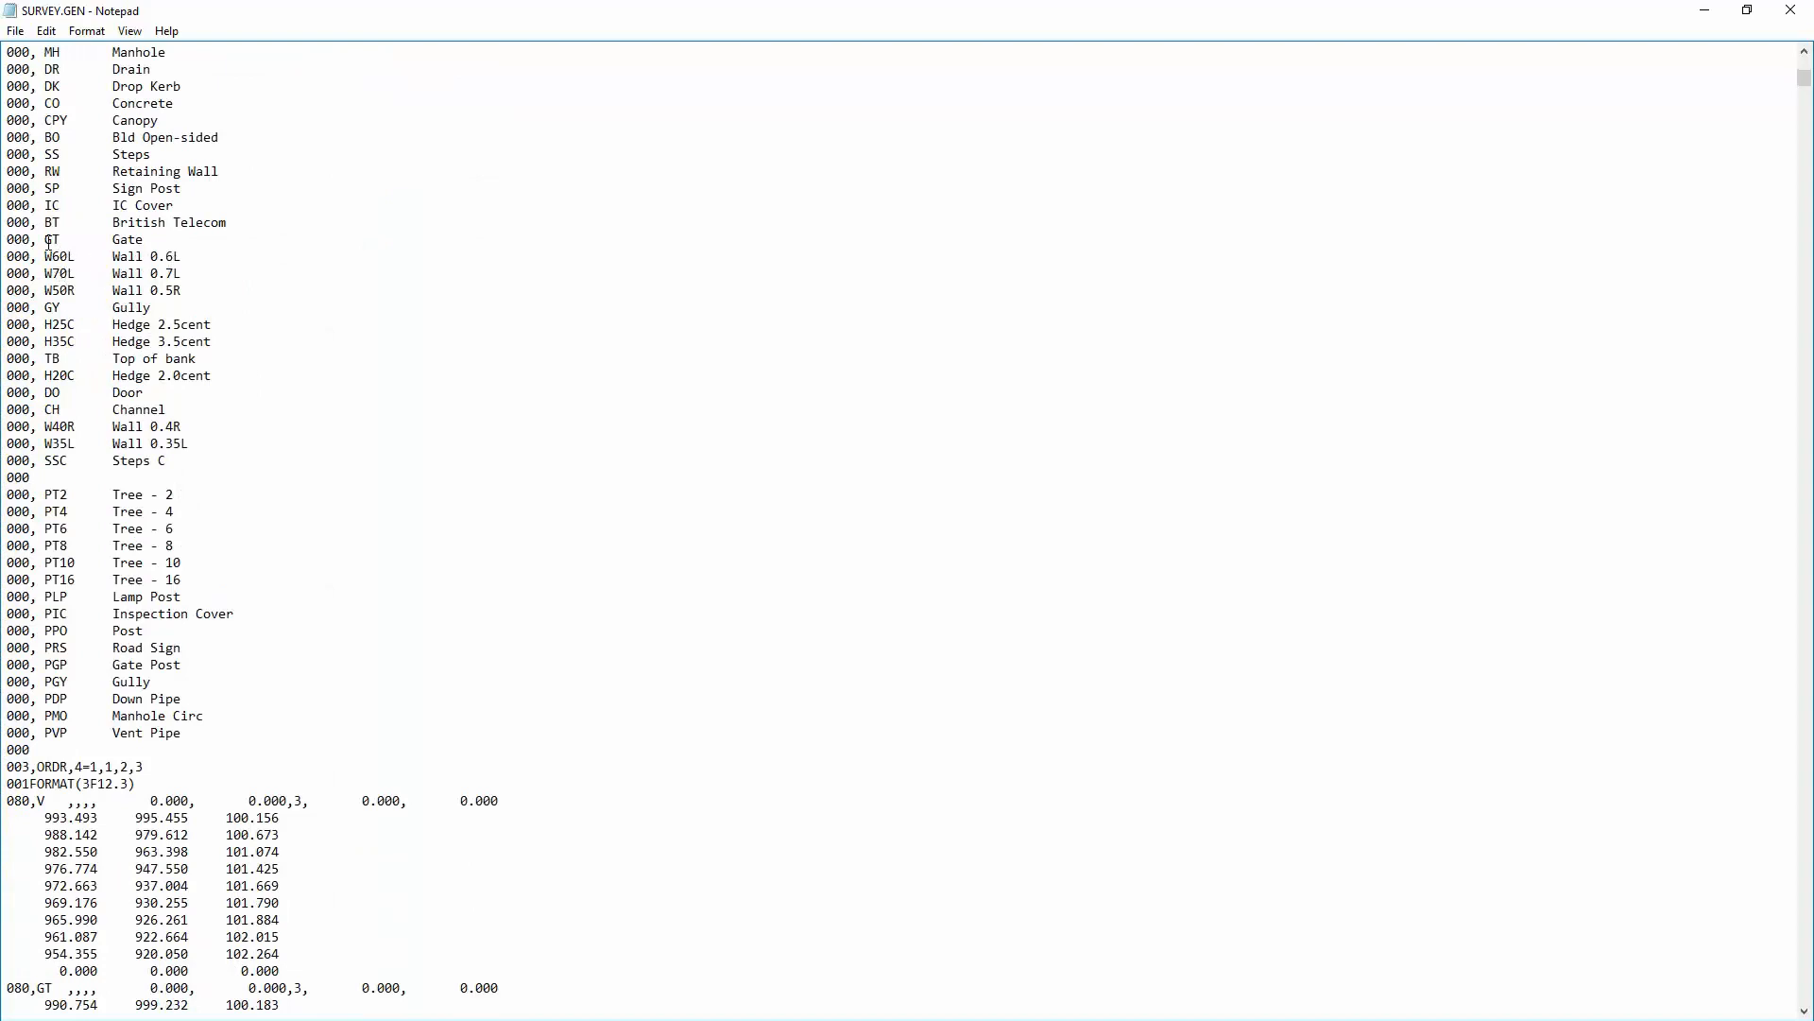
pyautogui.moveTo(48, 242); pyautogui.dragTo(63, 242)
pyautogui.scroll(-6, 236, 326)
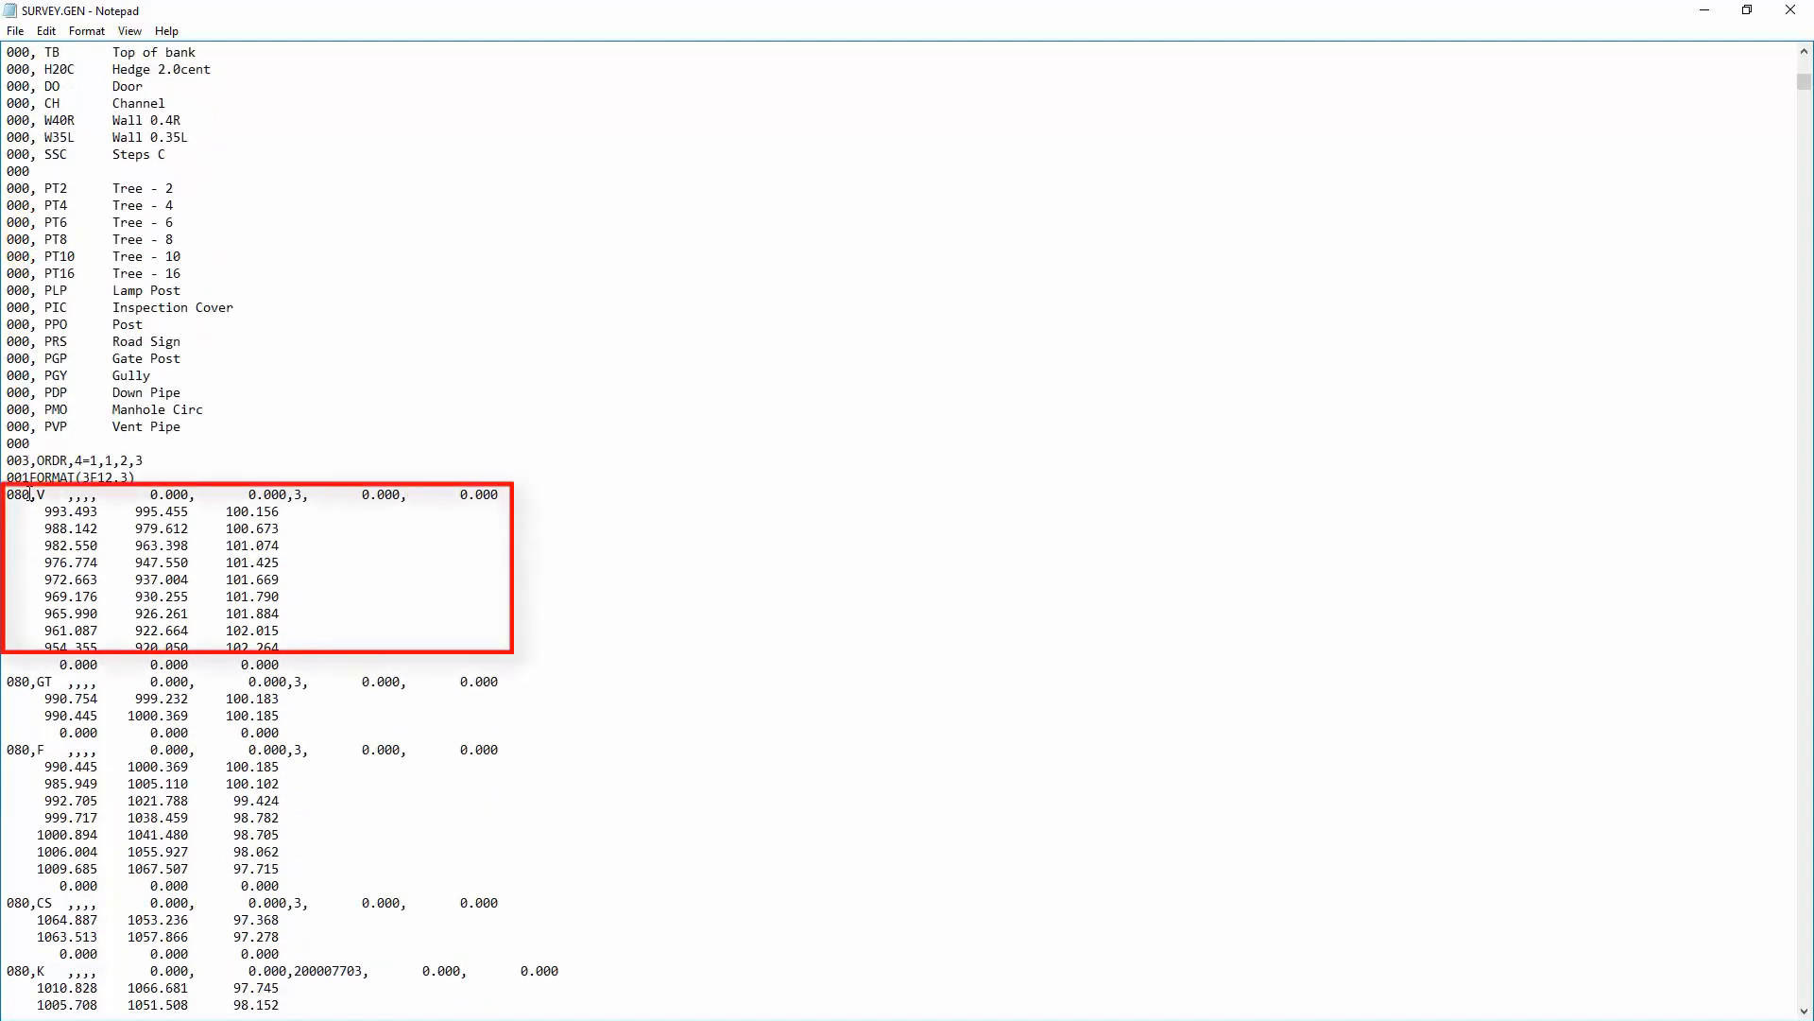
pyautogui.doubleClick(21, 495)
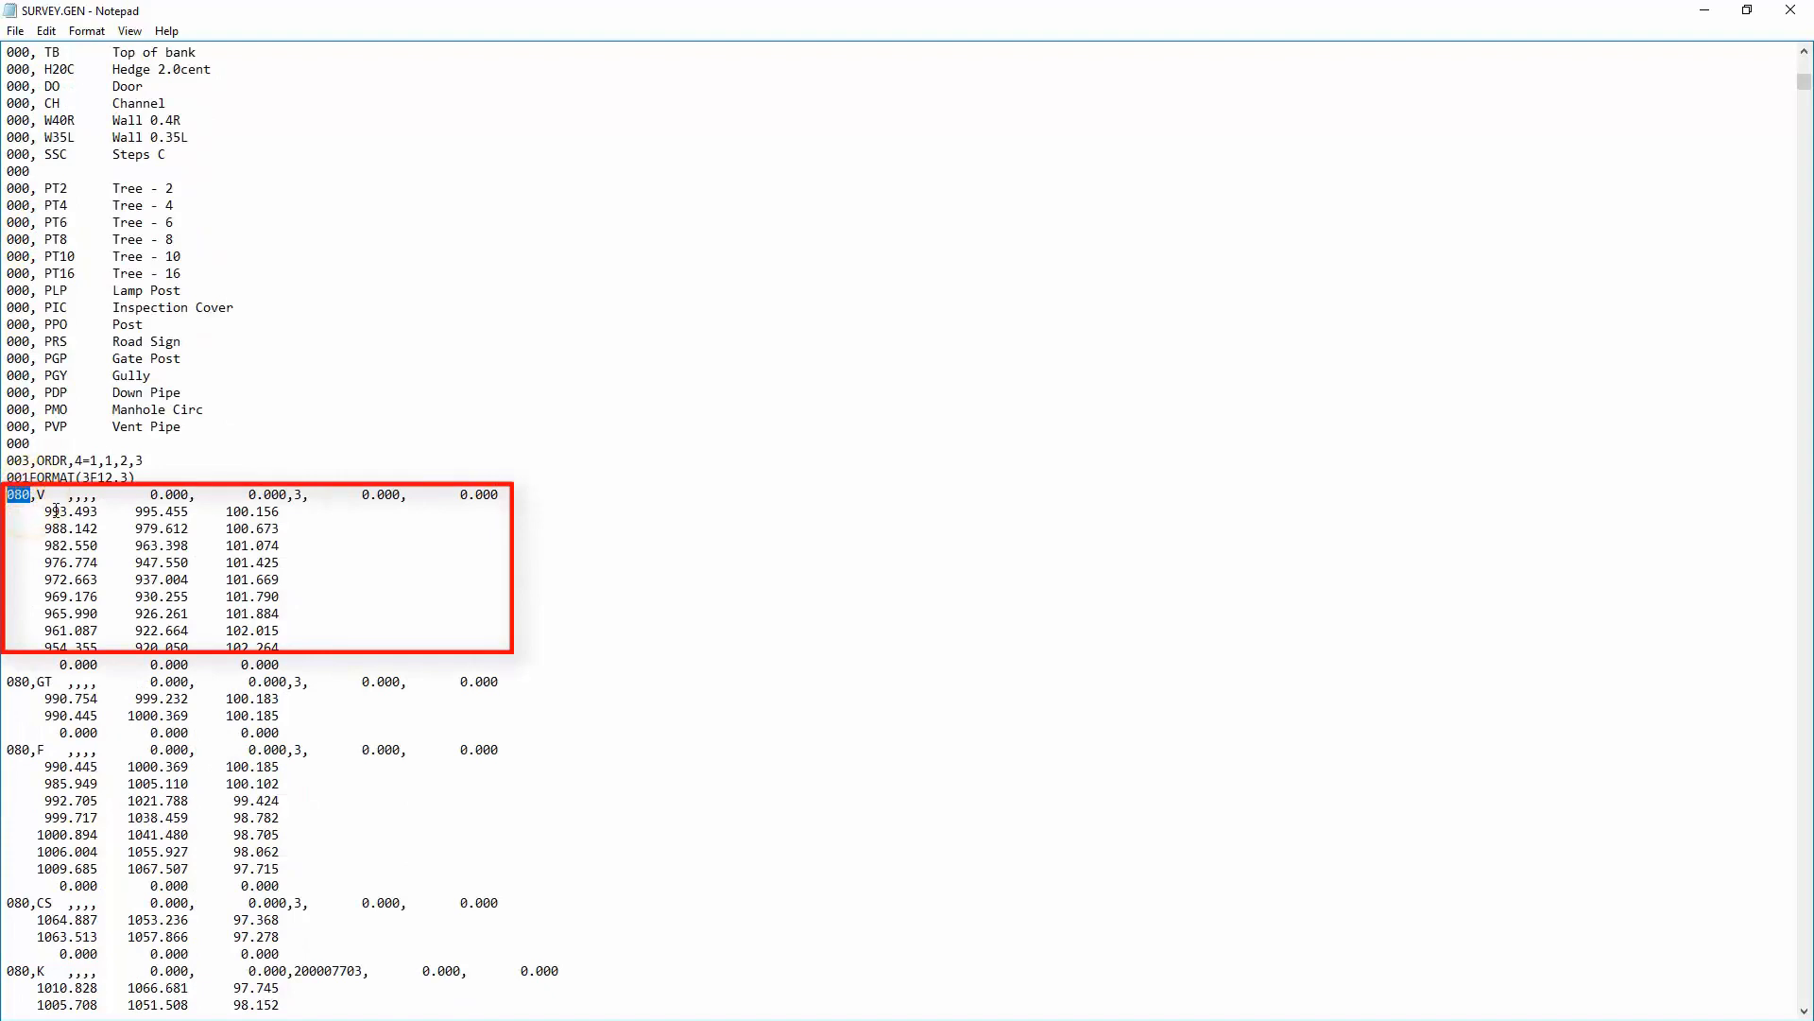